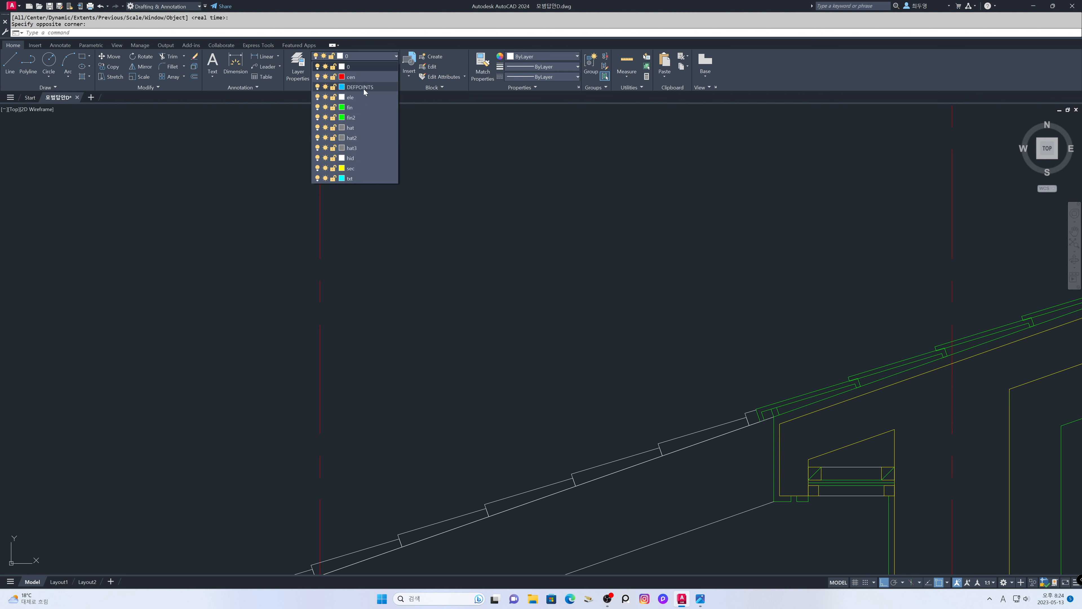
Step: Make ele the current layer and offset the red centre line near the lower eave 200 to its right
click(367, 102)
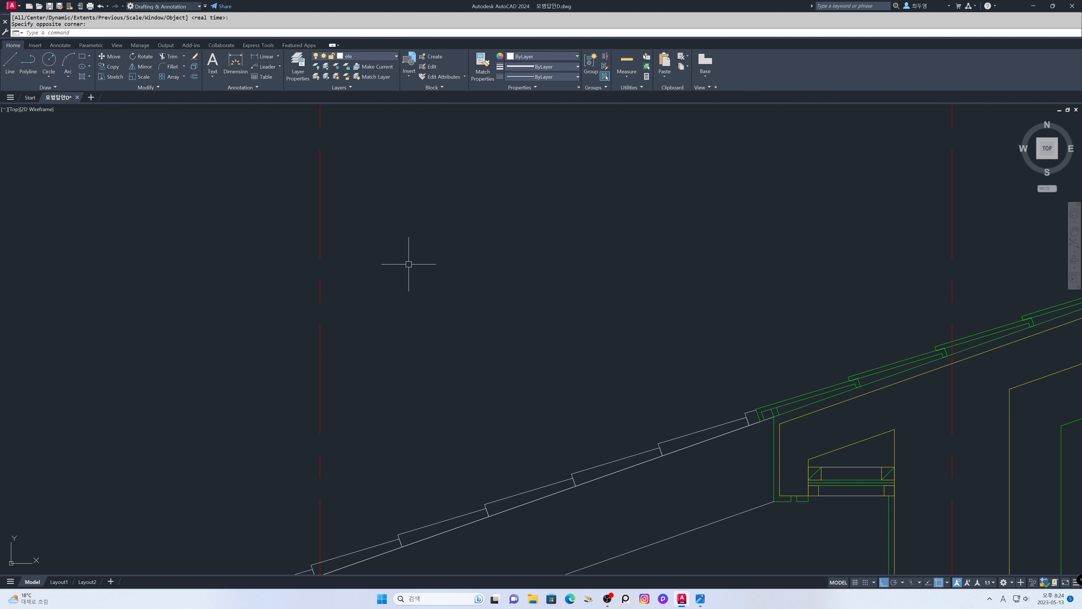
text(o)
key(Return)
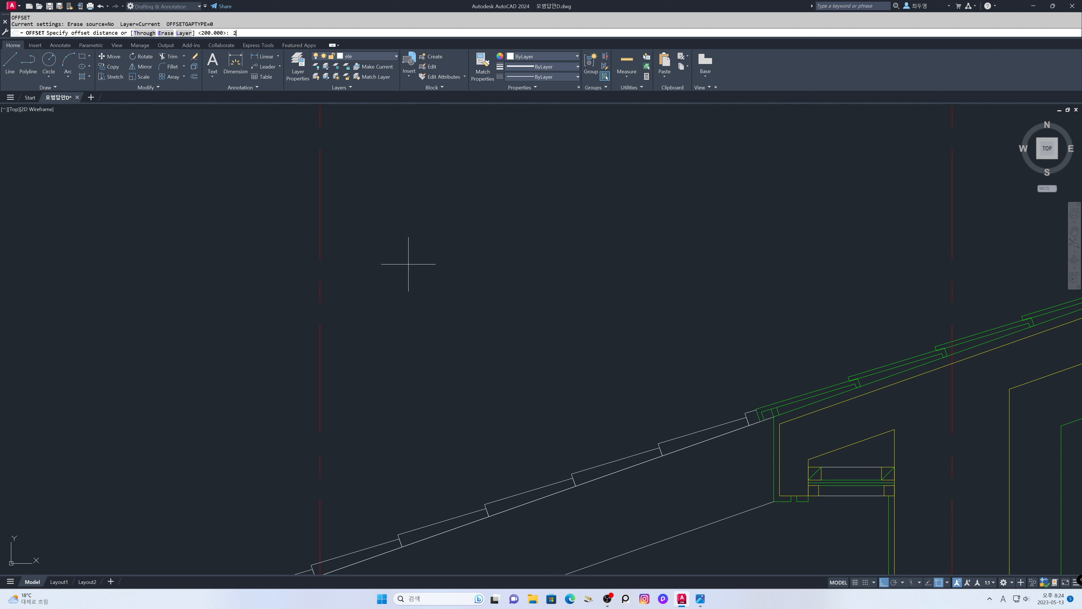
key(Return)
click(320, 288)
click(404, 297)
key(Return)
Step: Offset the new vertical line 600 to its right to set the chimney's width
key(Return)
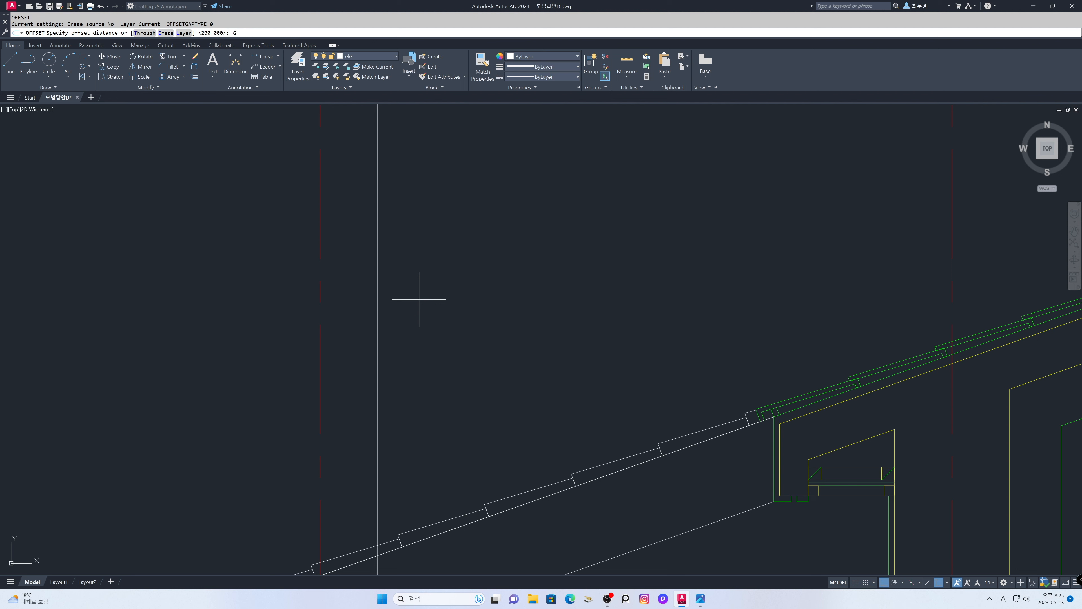
text(600)
key(Return)
click(381, 299)
click(421, 304)
key(Return)
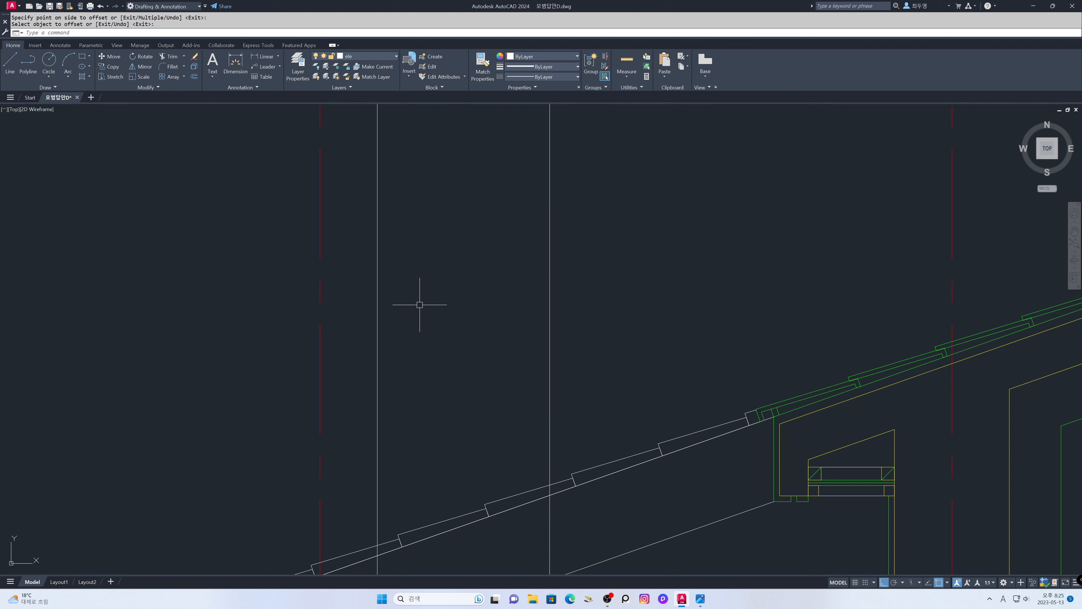
Step: Draw a horizontal line leftward from where the chimney's left vertical line meets the roof tile surface
text(l)
key(Return)
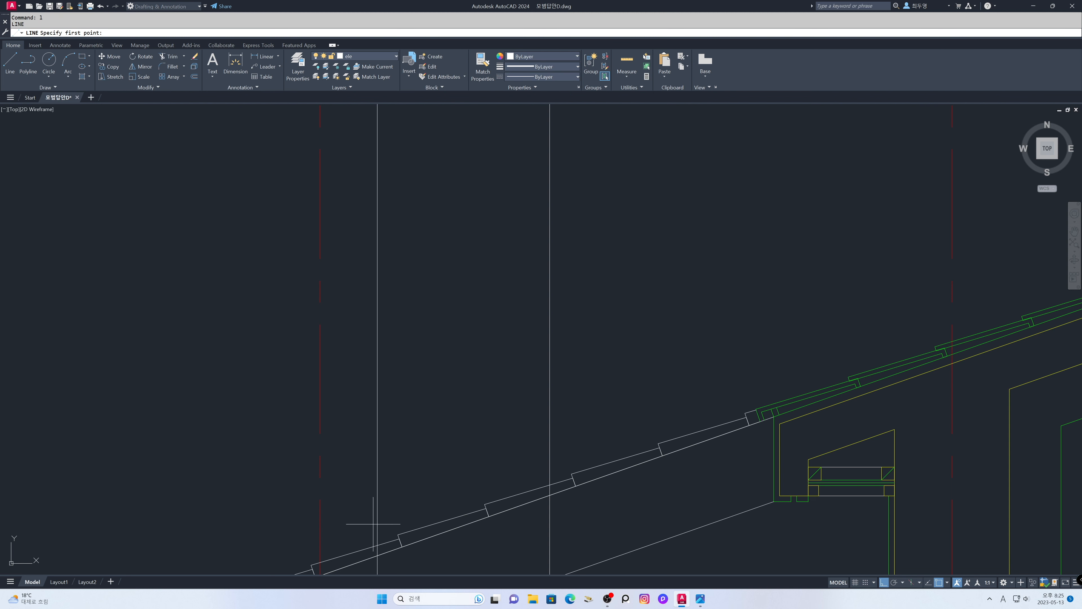
click(377, 545)
click(176, 544)
key(Return)
Step: Offset the horizontal line 1200 upward to set the chimney's top
text(o)
key(Return)
text(1200)
key(Return)
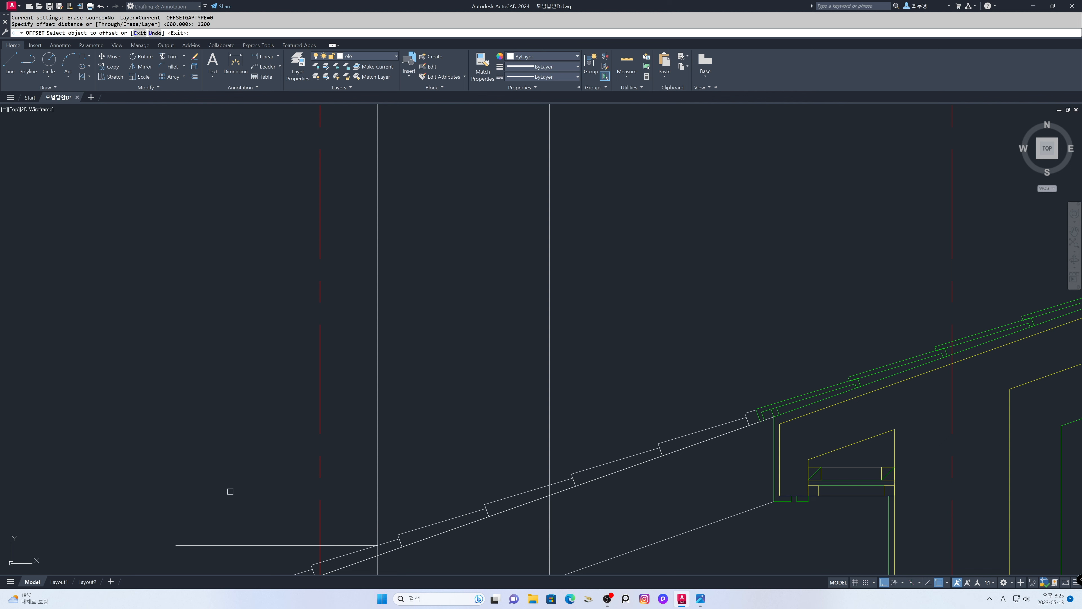
click(237, 544)
click(247, 455)
key(Return)
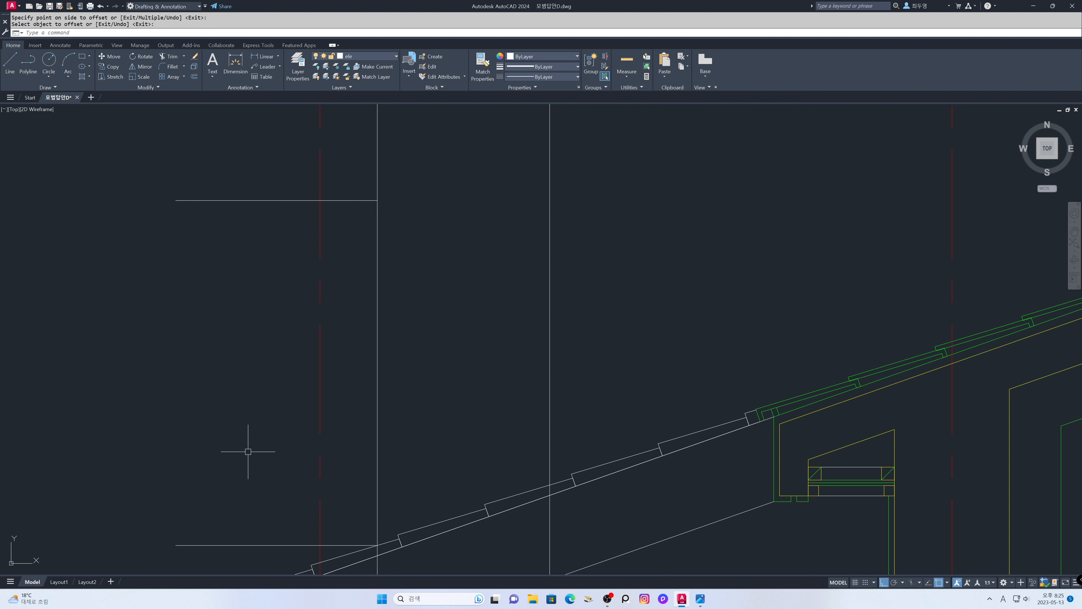
Step: Erase the original horizontal line at the roof surface
text(e)
key(Return)
click(250, 545)
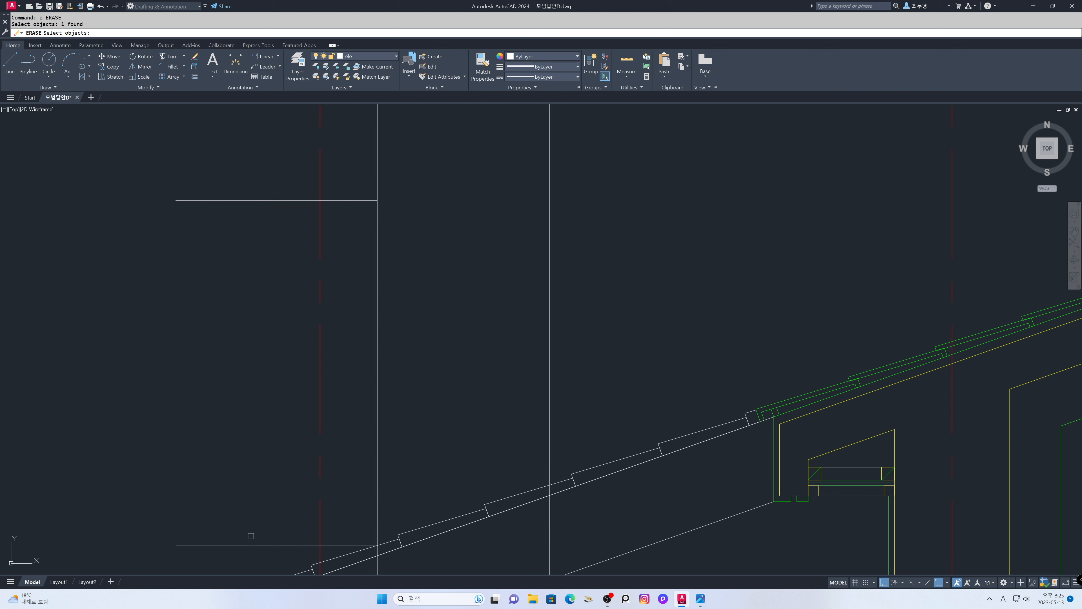
key(Return)
Step: Trim both chimney side lines below the roof tiles, using the two tiles they cross as cutting edges
text(tr)
key(Return)
click(372, 541)
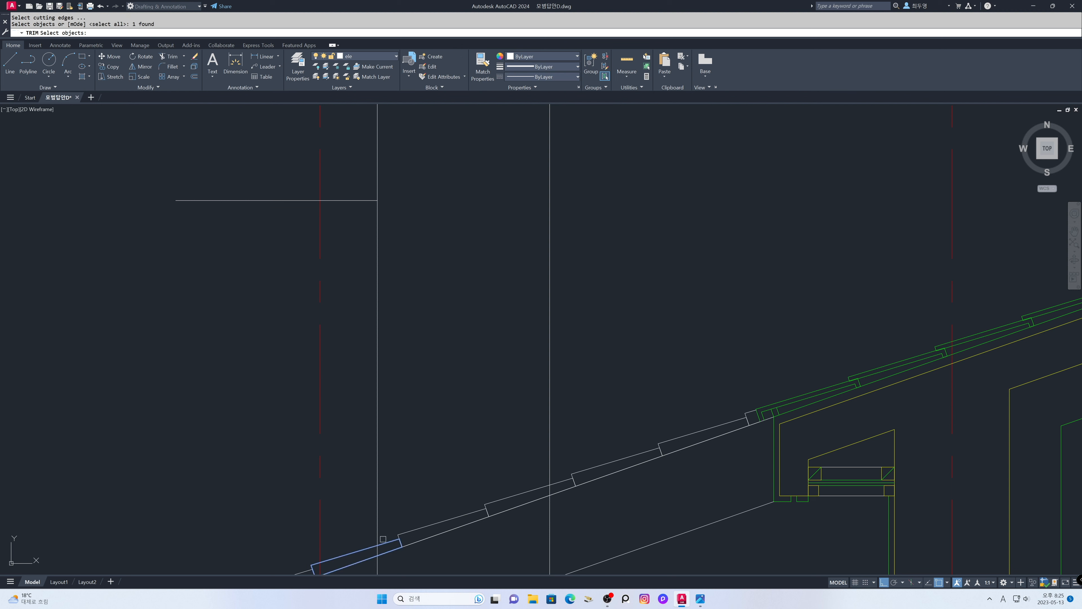
key(Return)
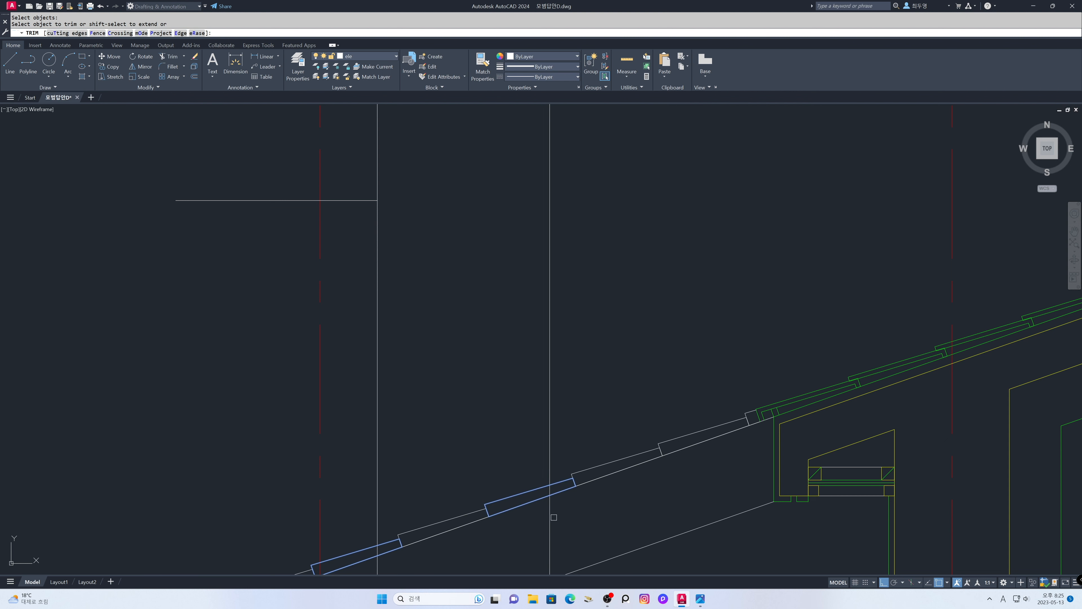
click(552, 511)
click(552, 490)
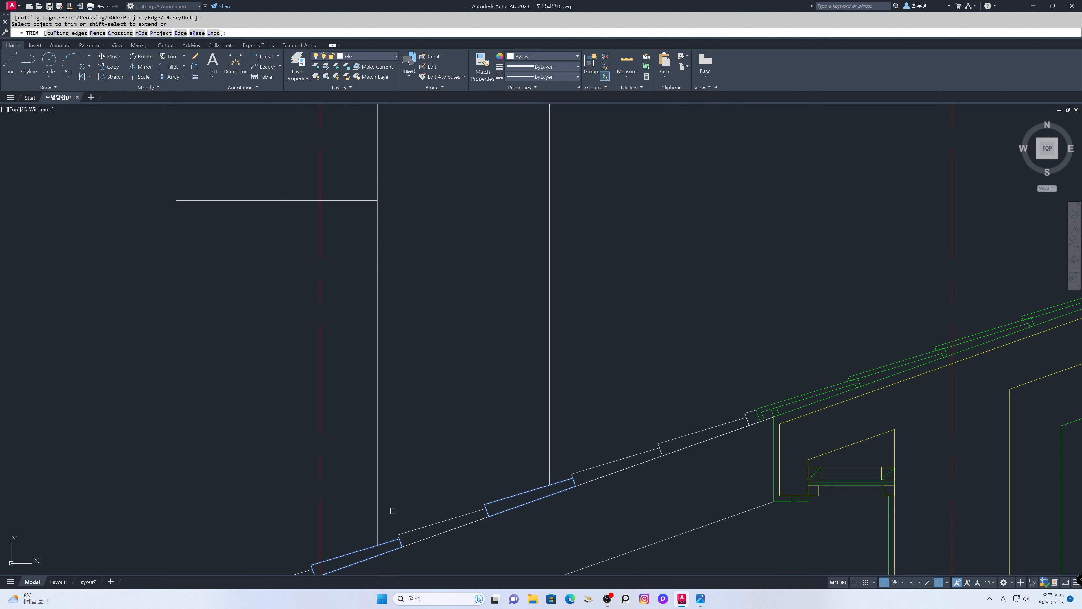
key(Return)
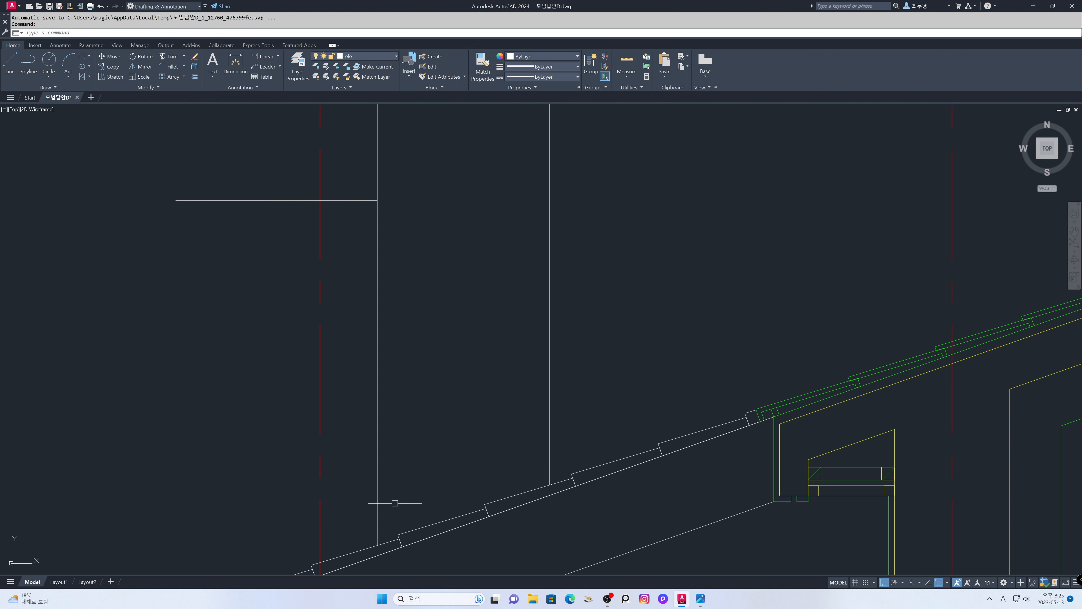
Step: Fillet both side lines to the top line in multiple mode to form the chimney's square upper corners
text(f)
key(Return)
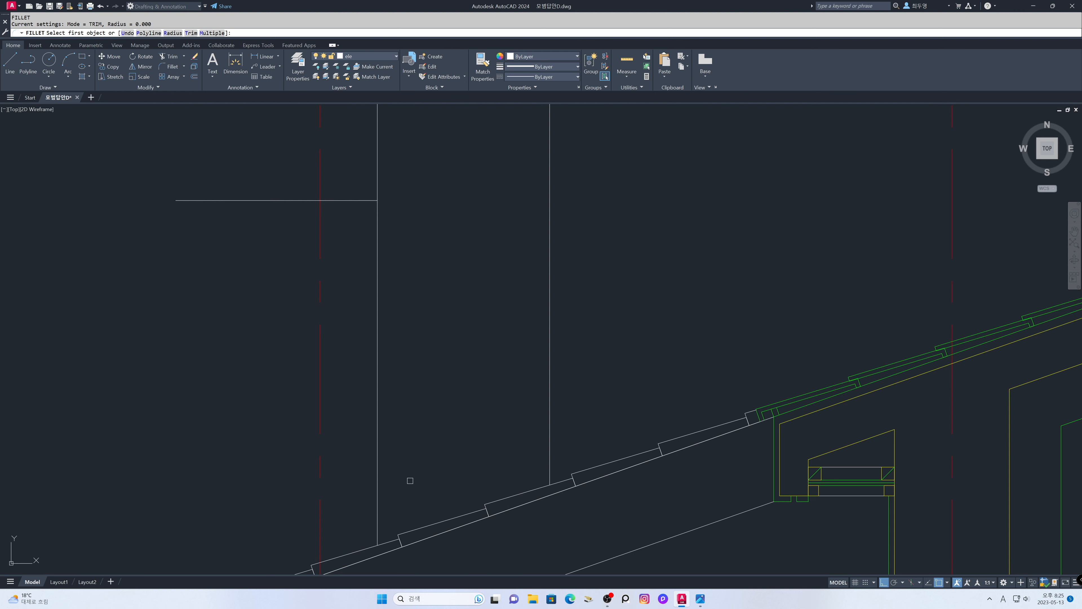
text(m)
key(Return)
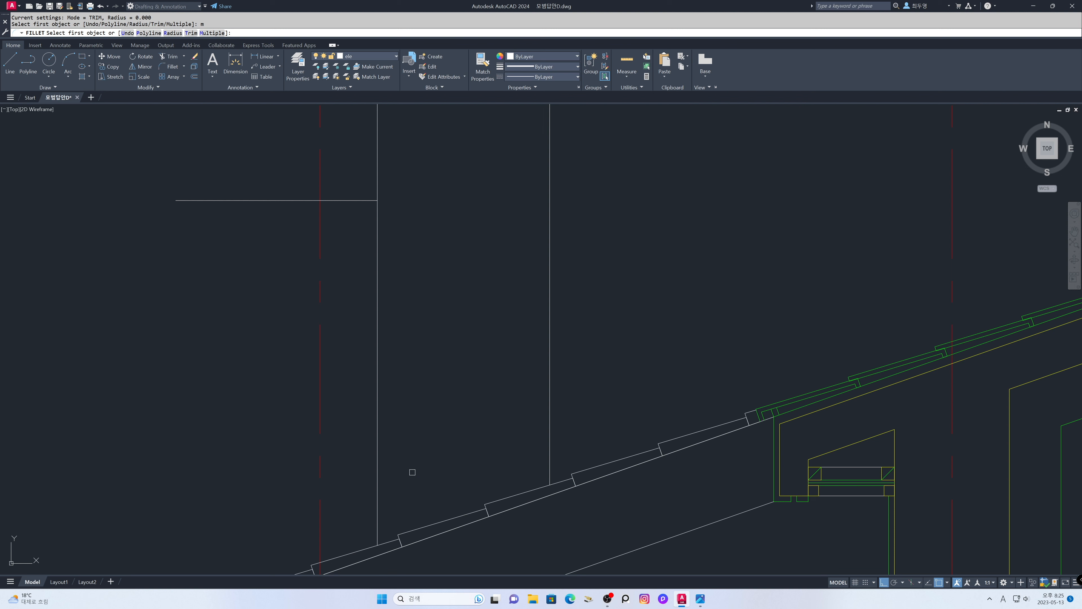
click(548, 398)
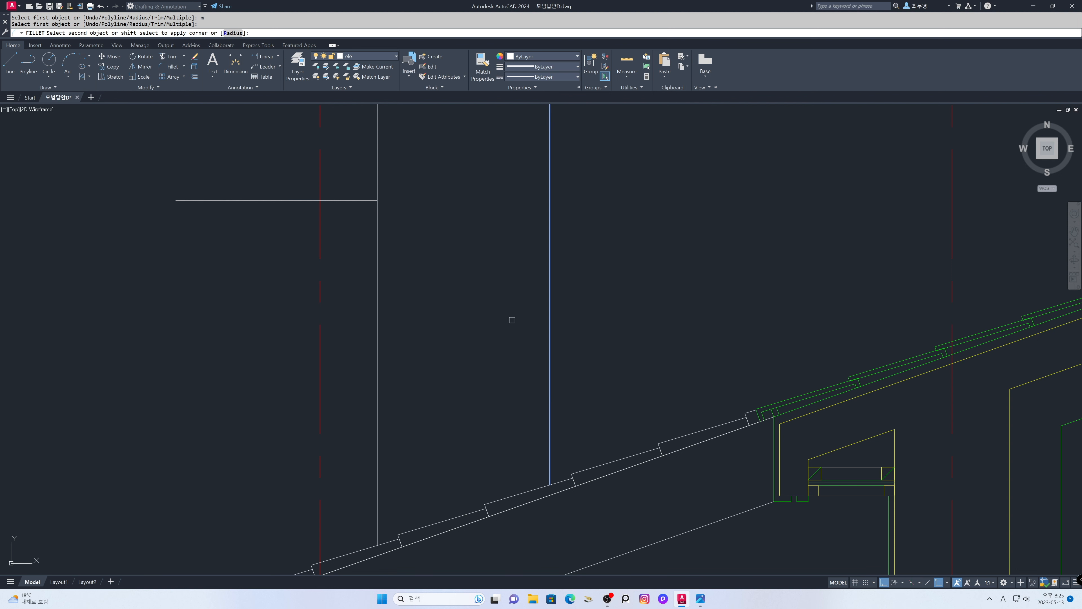
click(369, 201)
click(384, 200)
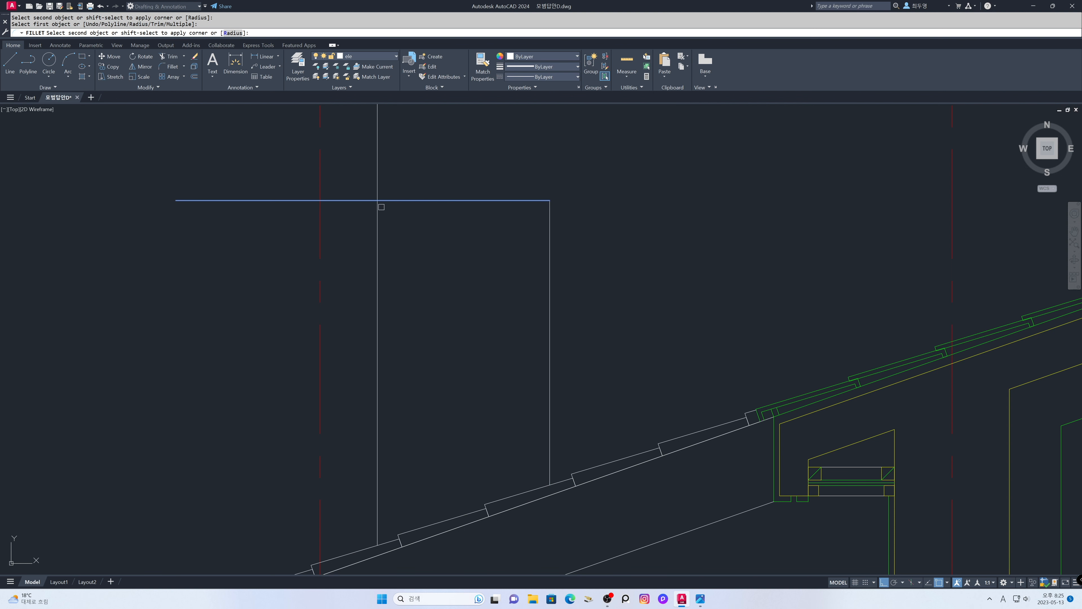
click(380, 212)
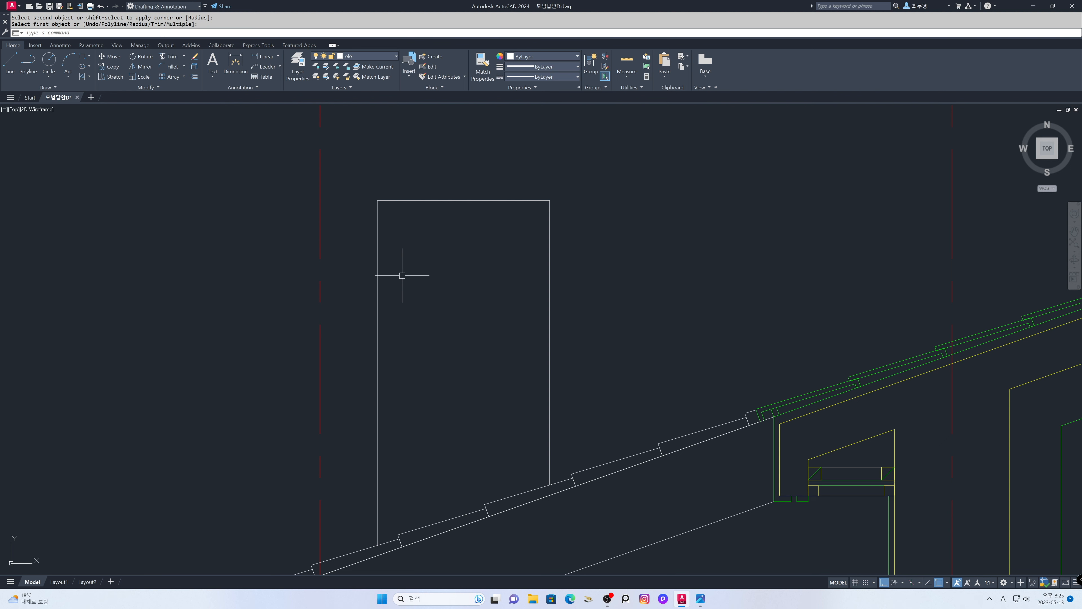
Step: Offset the chimney's left side, top and right side lines 100 outward
text(o)
key(Return)
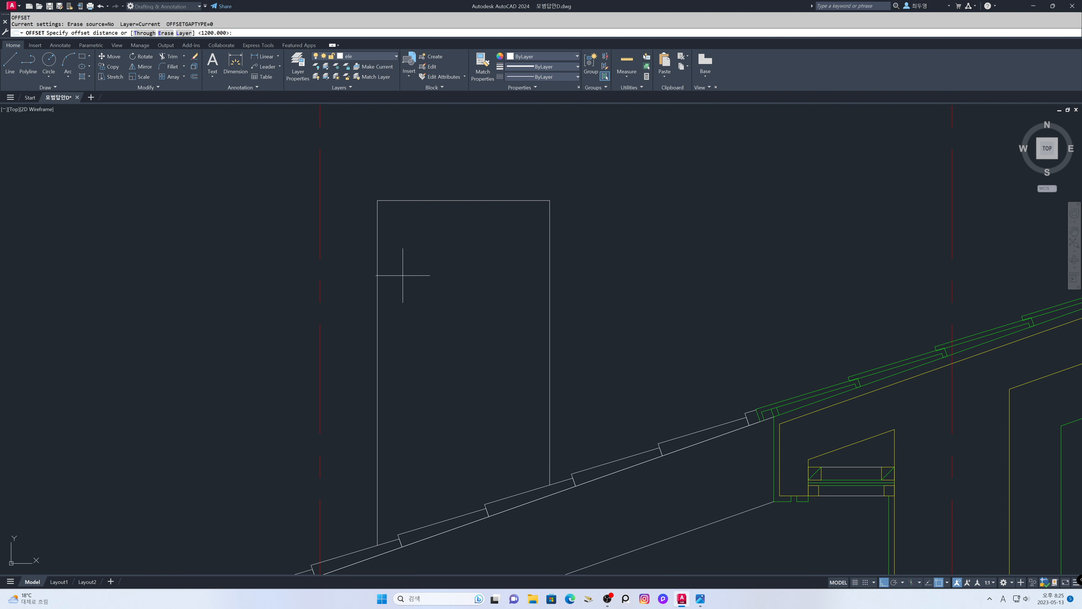
text(100)
key(Return)
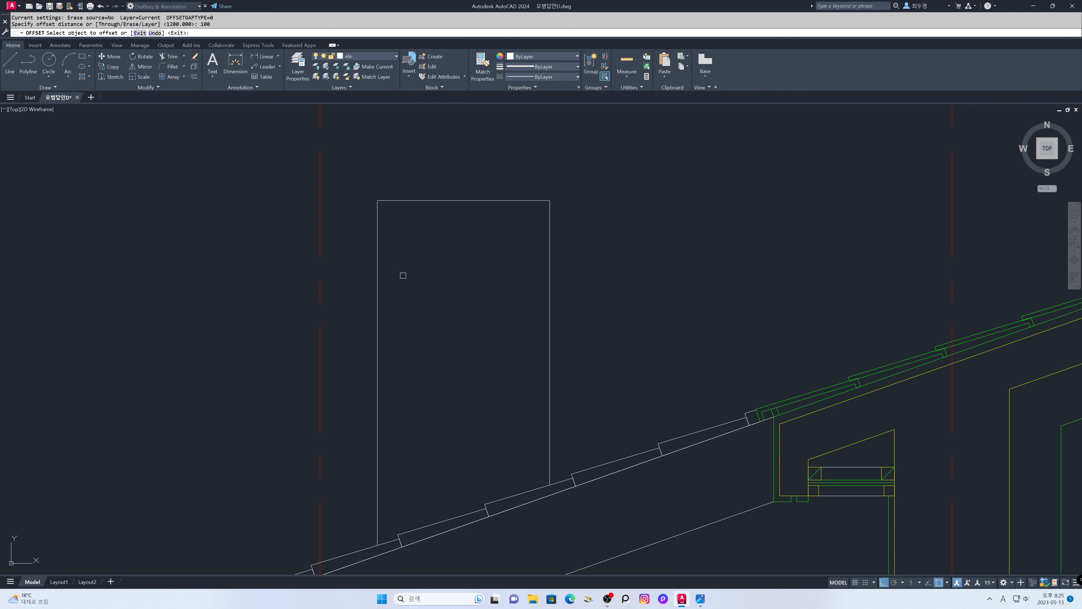
click(377, 250)
click(364, 230)
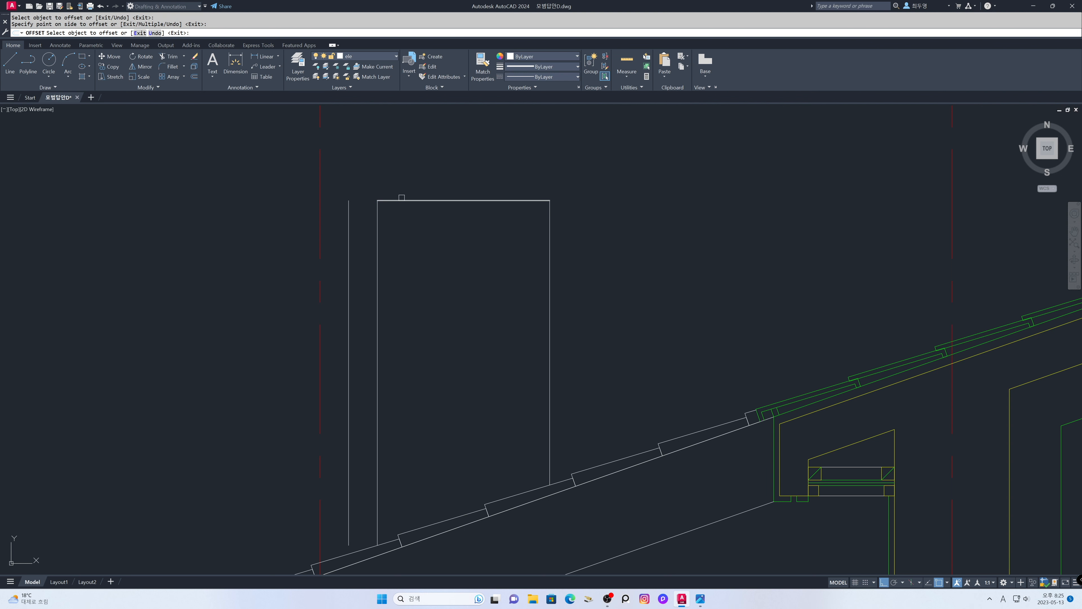
click(402, 199)
click(413, 187)
click(549, 239)
click(610, 249)
key(Return)
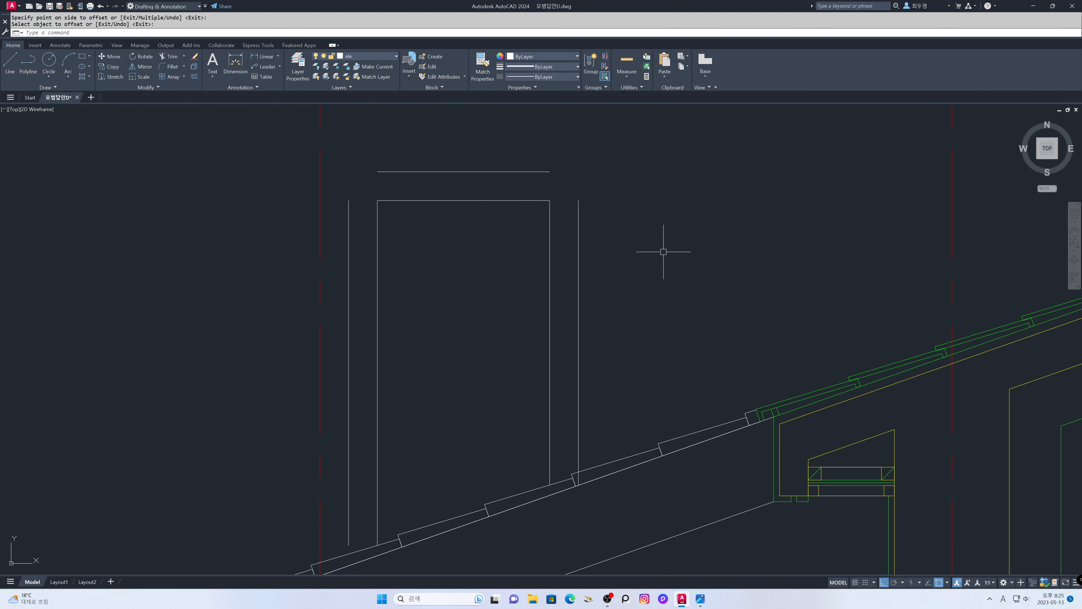
Step: Fillet the right offset line to the upper and lower cap lines to close the chimney cap's right end
text(f)
key(Return)
text(m)
key(Return)
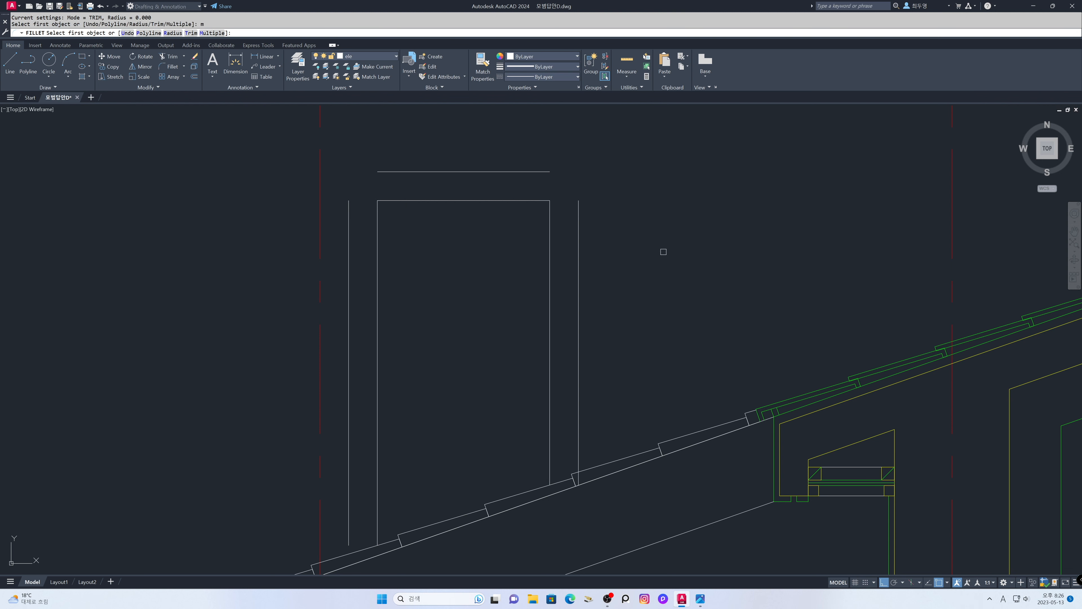
click(578, 211)
click(544, 171)
click(578, 182)
click(538, 200)
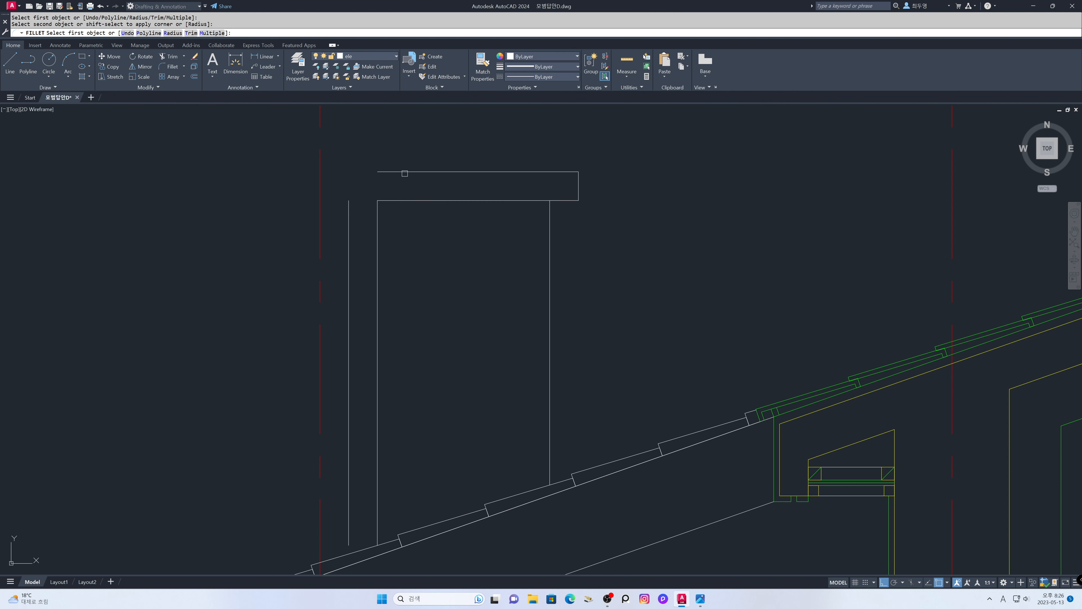
Step: Fillet the left offset line to the upper and lower cap lines to close the cap's left end
click(407, 172)
click(349, 200)
click(348, 202)
click(382, 201)
key(Escape)
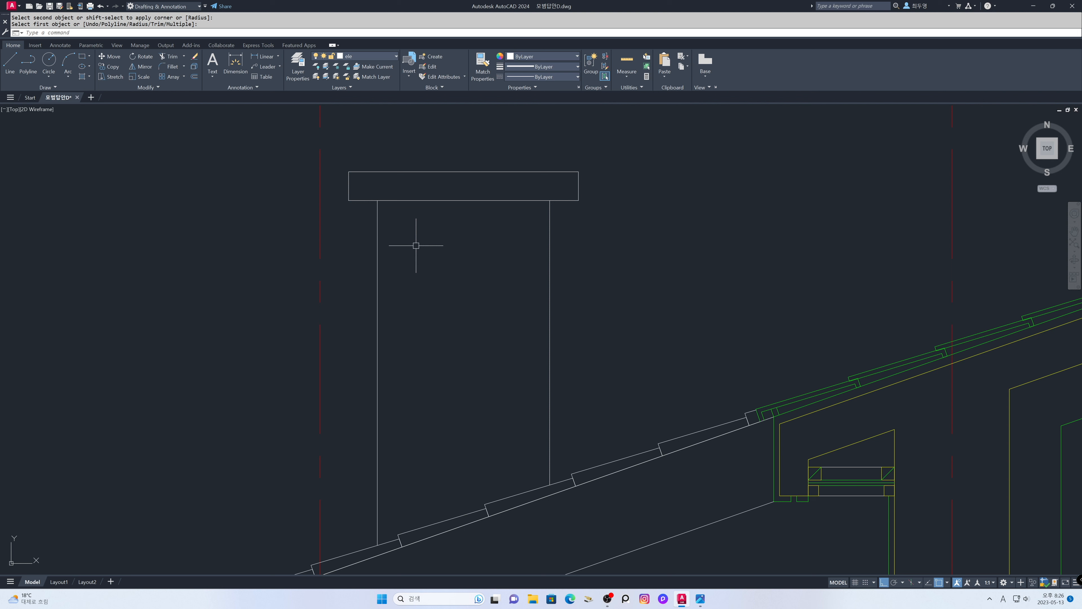
Step: Offset the cap's lower edge 200 downward and both chimney side lines 200 inward
text(o)
key(Return)
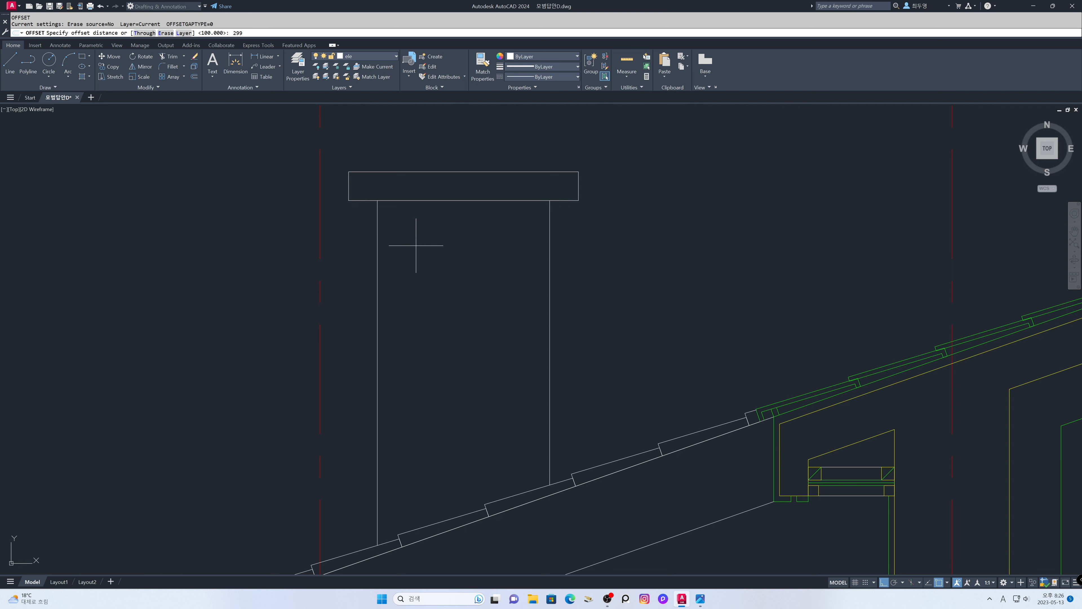
text(200)
key(Return)
click(435, 201)
click(437, 234)
click(378, 239)
click(423, 241)
click(549, 242)
click(478, 237)
key(Escape)
Step: Fillet the inner offset lines together in multiple mode to form a square opening under the chimney cap
text(f)
key(Return)
text(m)
key(Return)
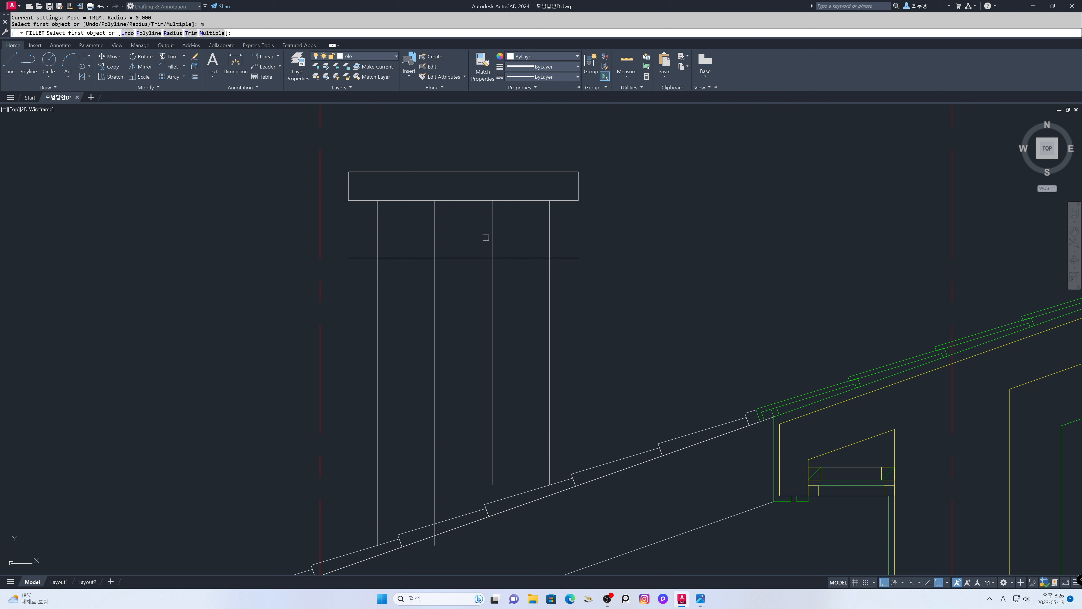
click(492, 247)
click(481, 257)
click(459, 257)
click(435, 250)
key(Return)
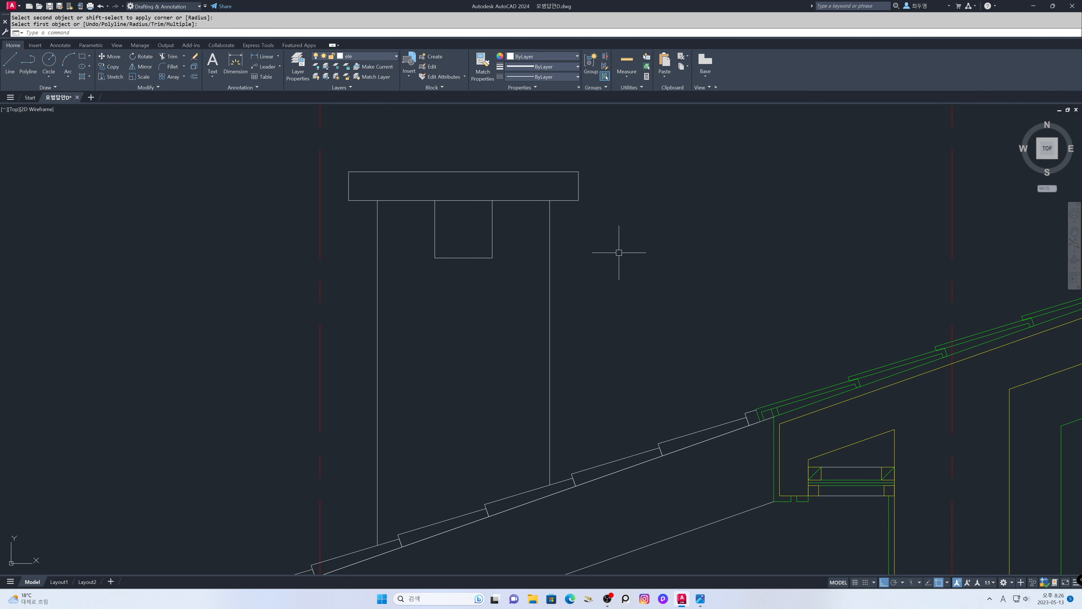
Step: Return to the previous view of the whole section and freeze the cen layer
text(z)
key(Return)
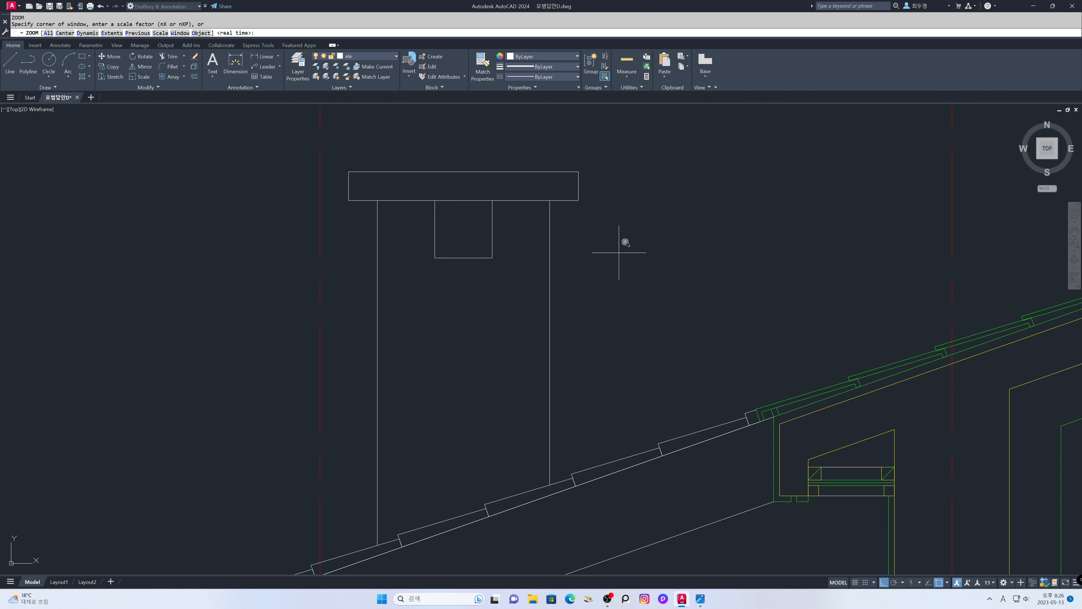
text(p)
key(Return)
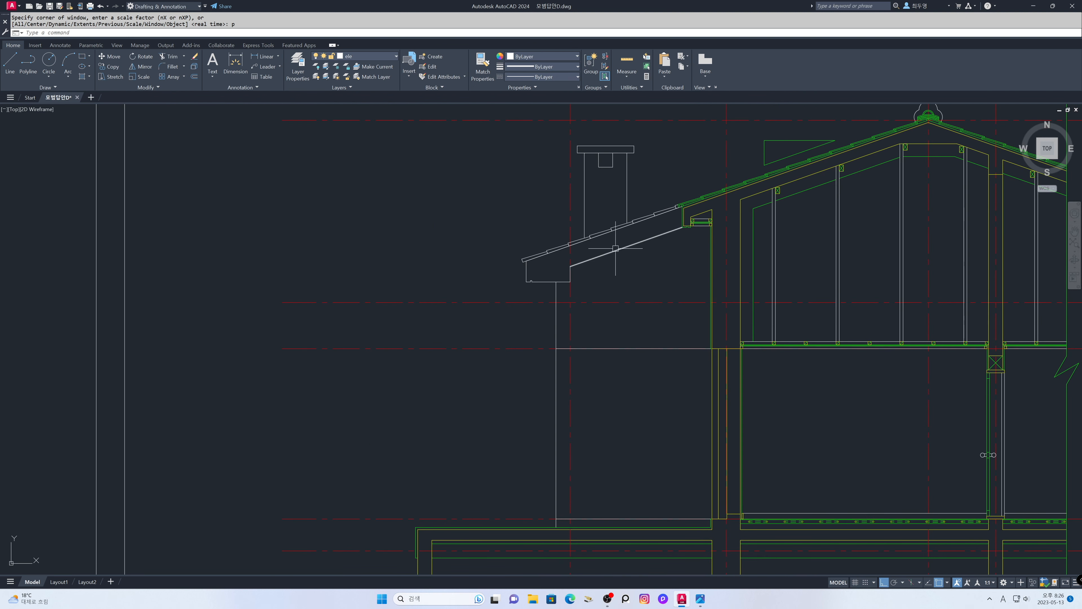
click(373, 56)
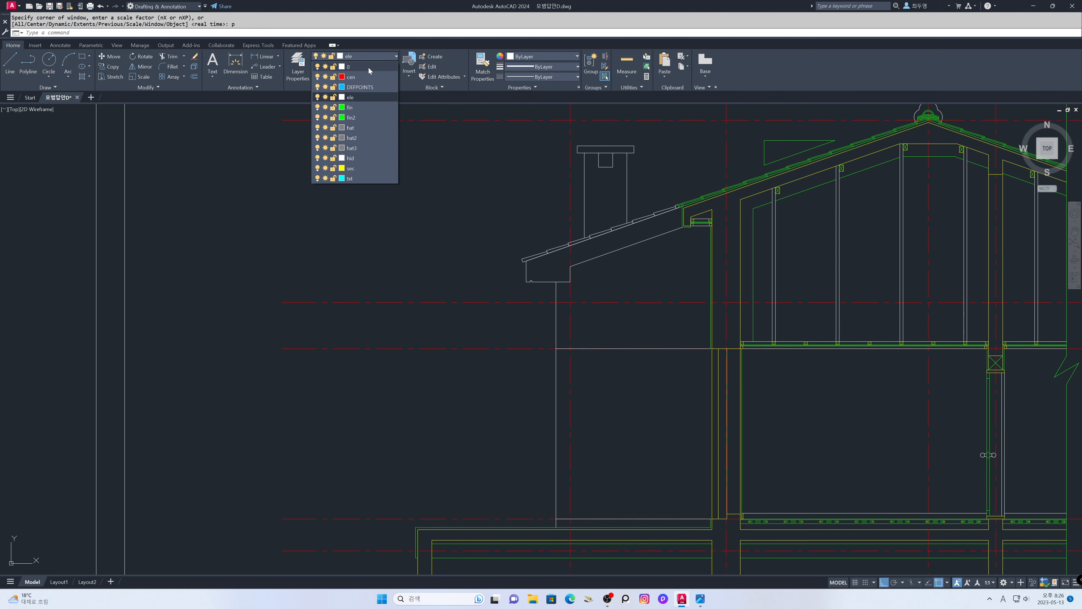
click(325, 78)
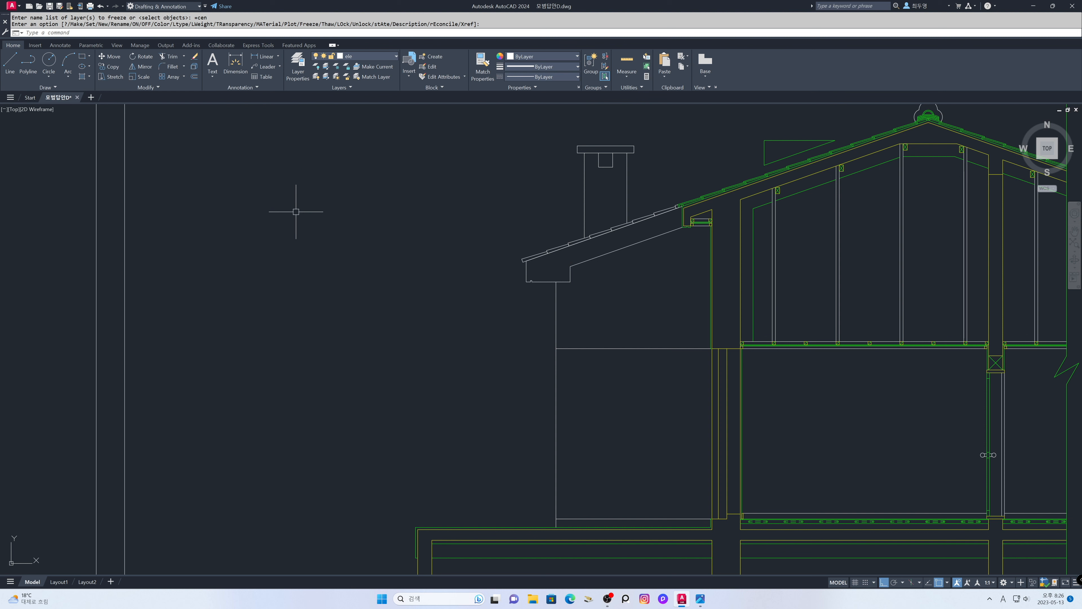
Step: Draw a 200 by 200 rectangle in the empty space just left of the eave end
text(rec)
key(Return)
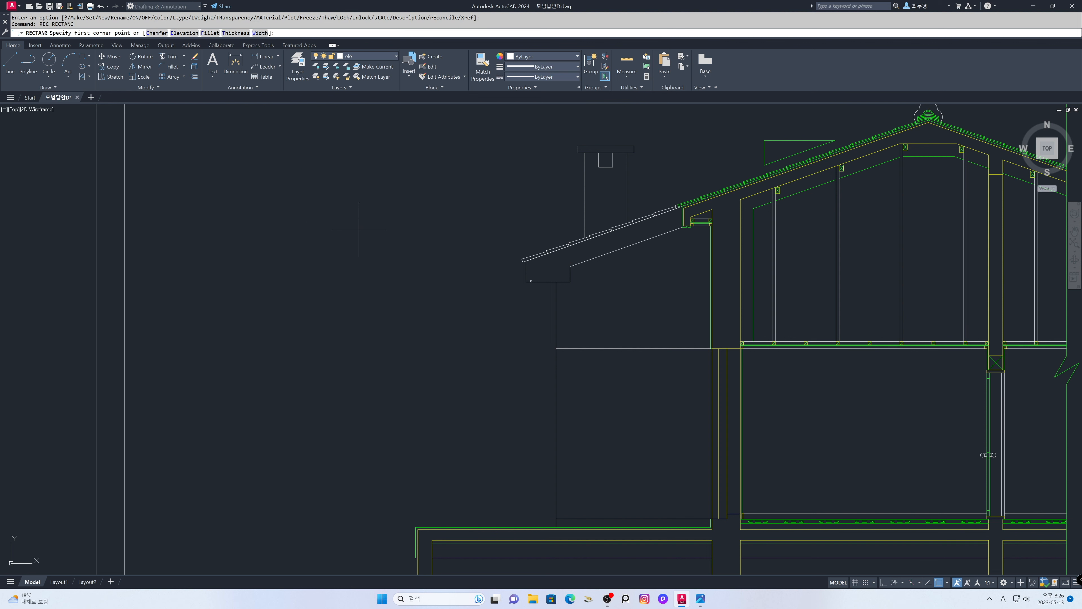
click(483, 265)
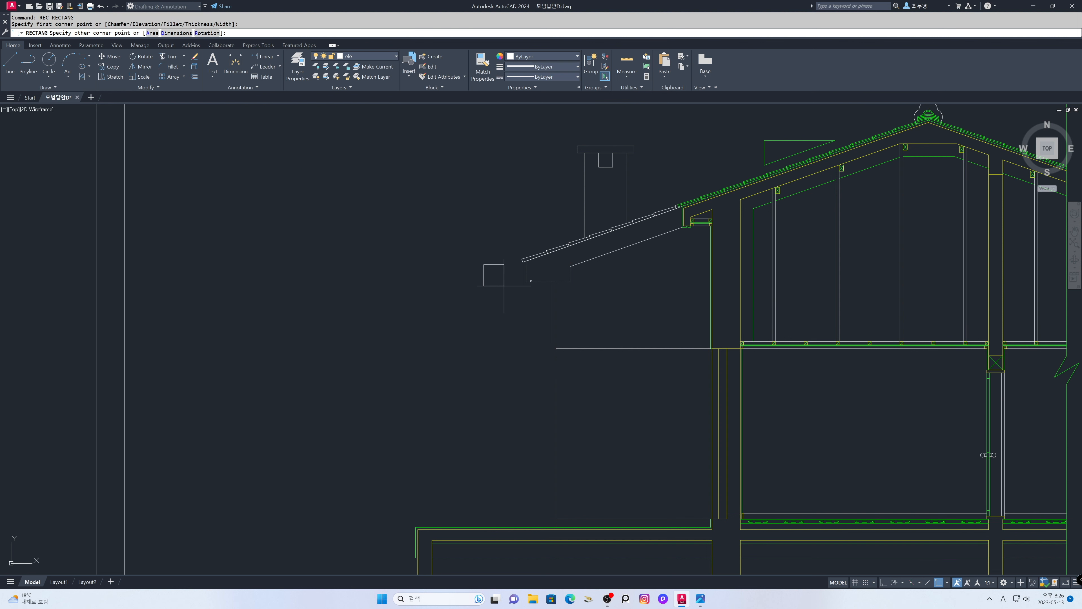
text(d)
key(Return)
text(200)
key(Return)
key(Return)
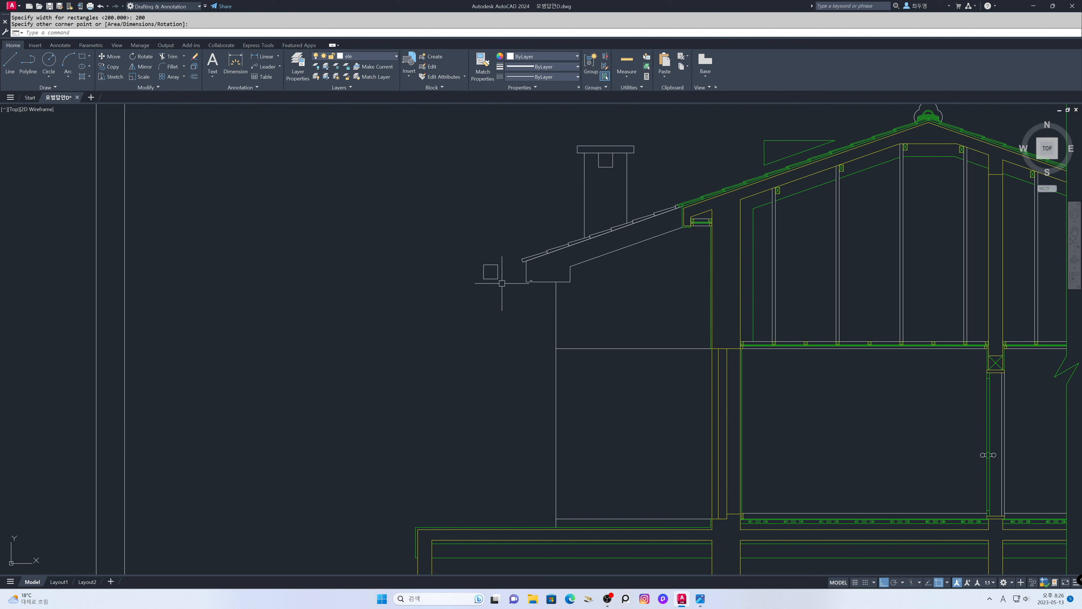
click(502, 283)
Step: Move the 200 square against the eave's outer vertical face, aligning its upper edge with the lower corner of the end roof tile
text(z)
key(Return)
click(460, 238)
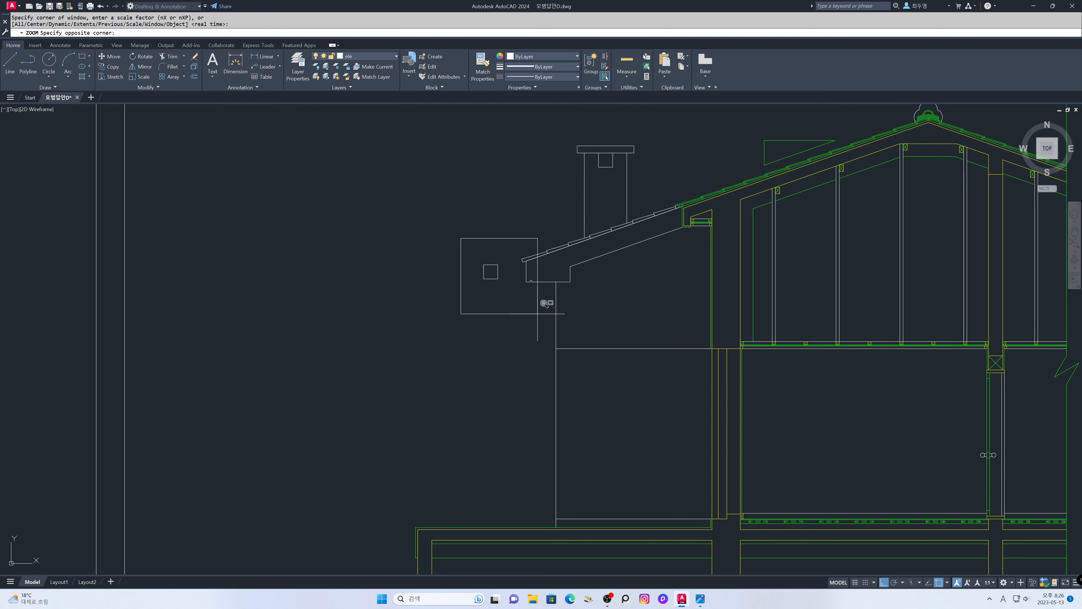
click(580, 358)
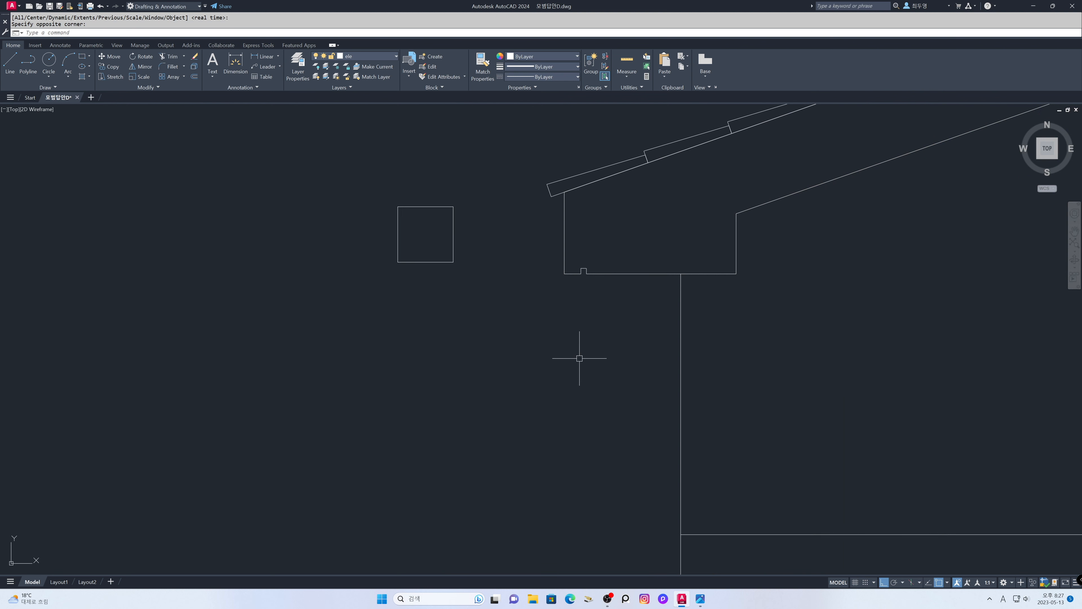
key(F8)
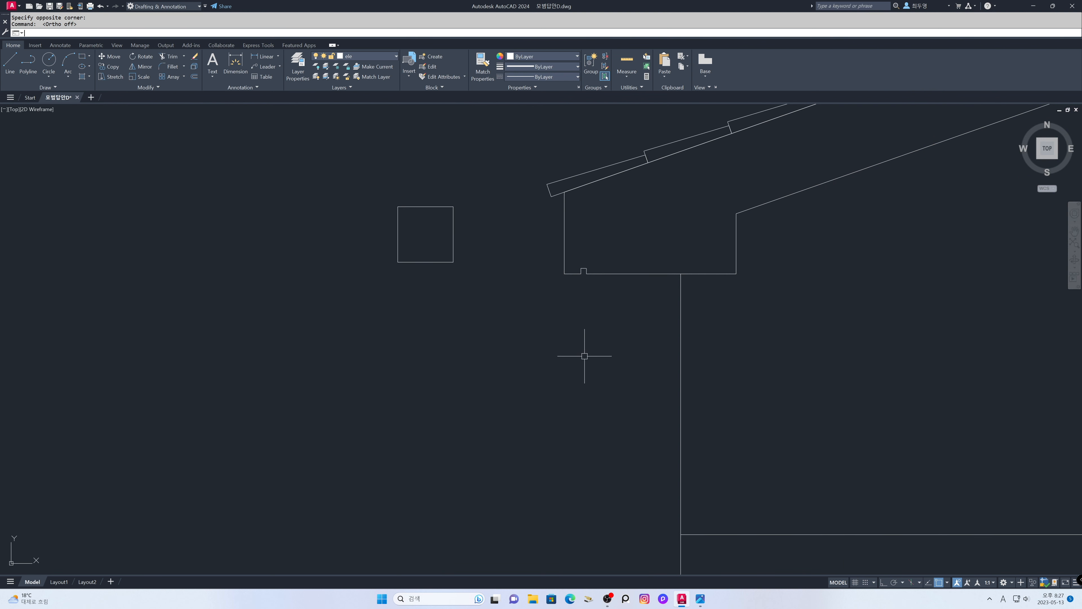
key(F11)
text(m)
key(Return)
click(472, 278)
click(436, 249)
key(Return)
click(454, 206)
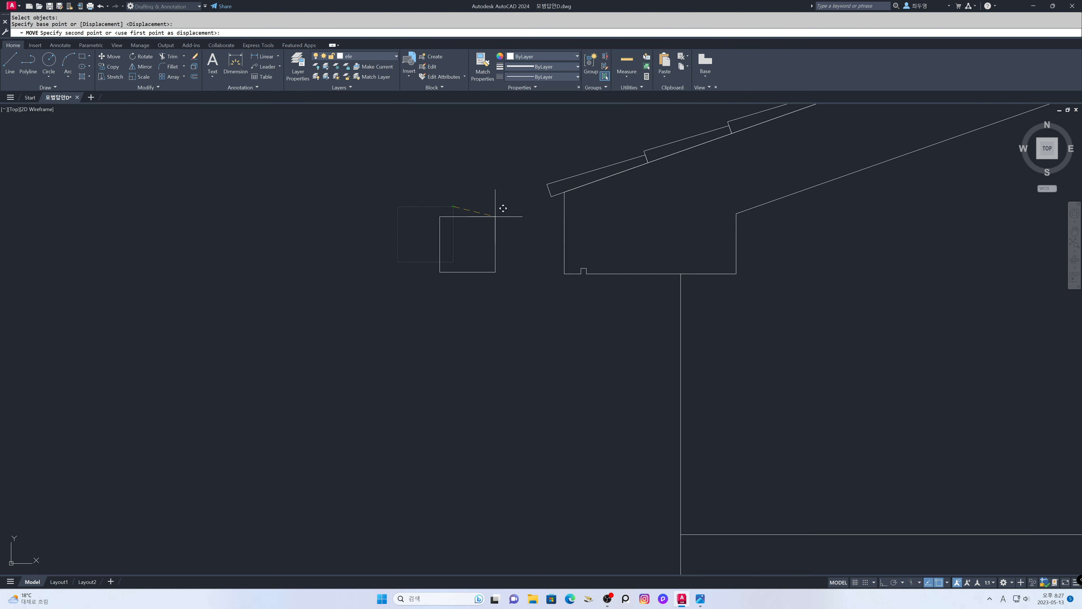
click(564, 199)
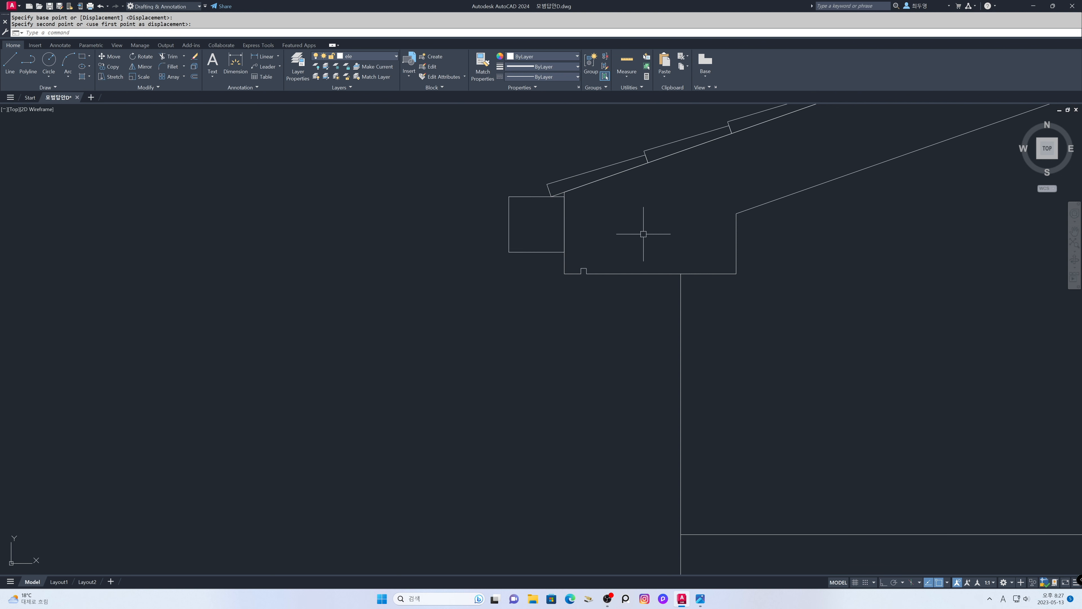
Step: Offset the eave's outer vertical face and the exterior wall line 50 outward
text(o)
key(Return)
text(50)
key(Return)
click(545, 265)
click(680, 346)
click(626, 345)
key(Return)
Step: Draw a construction line at 150 degrees through the lower end of the offset eave line
text(xl)
key(Return)
text(a)
key(Return)
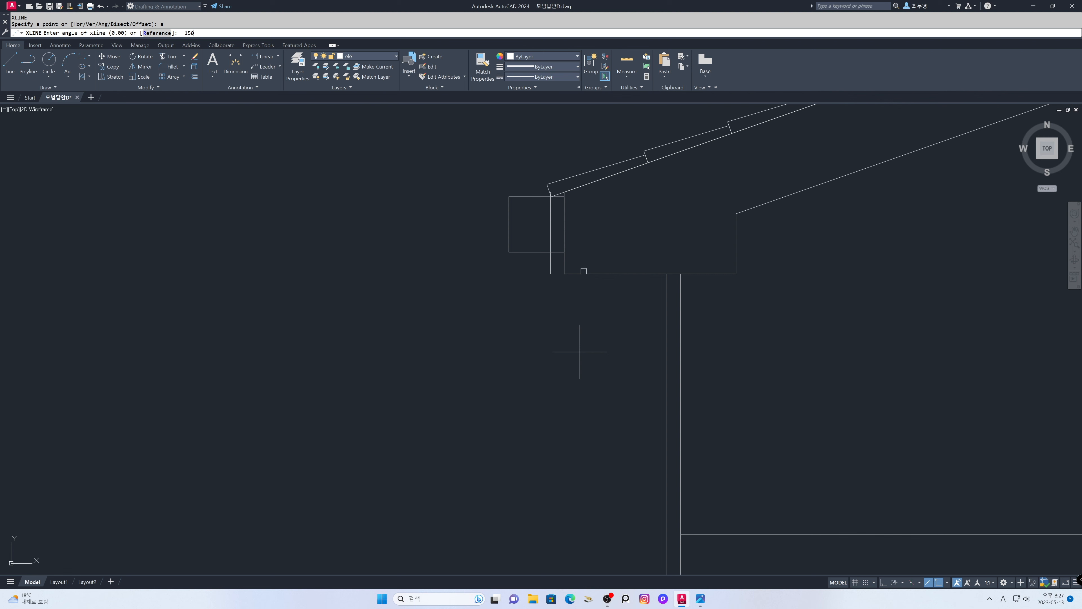
key(Return)
click(550, 273)
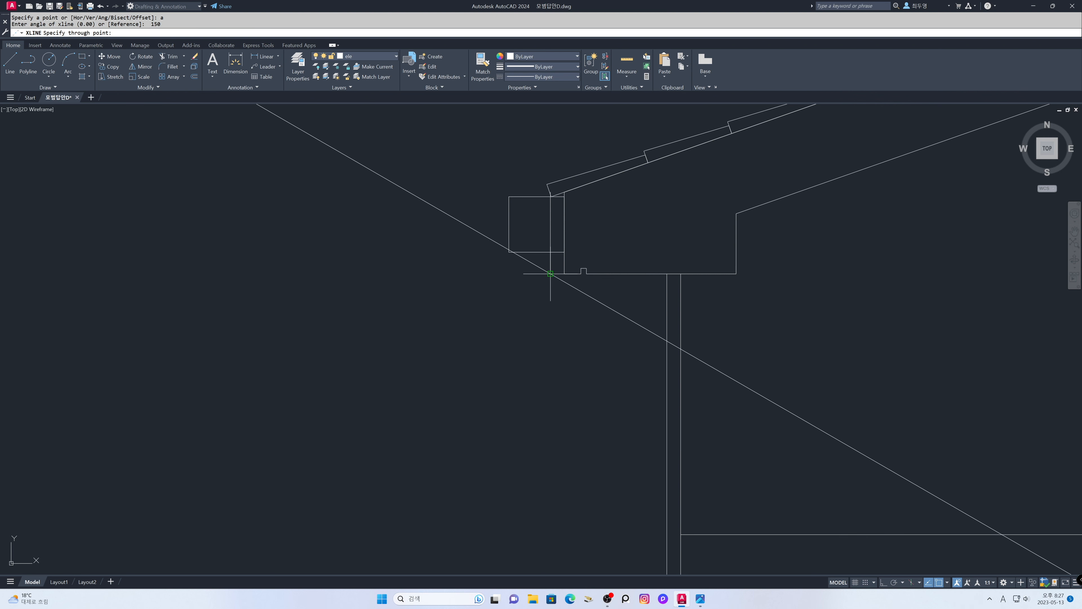
key(Return)
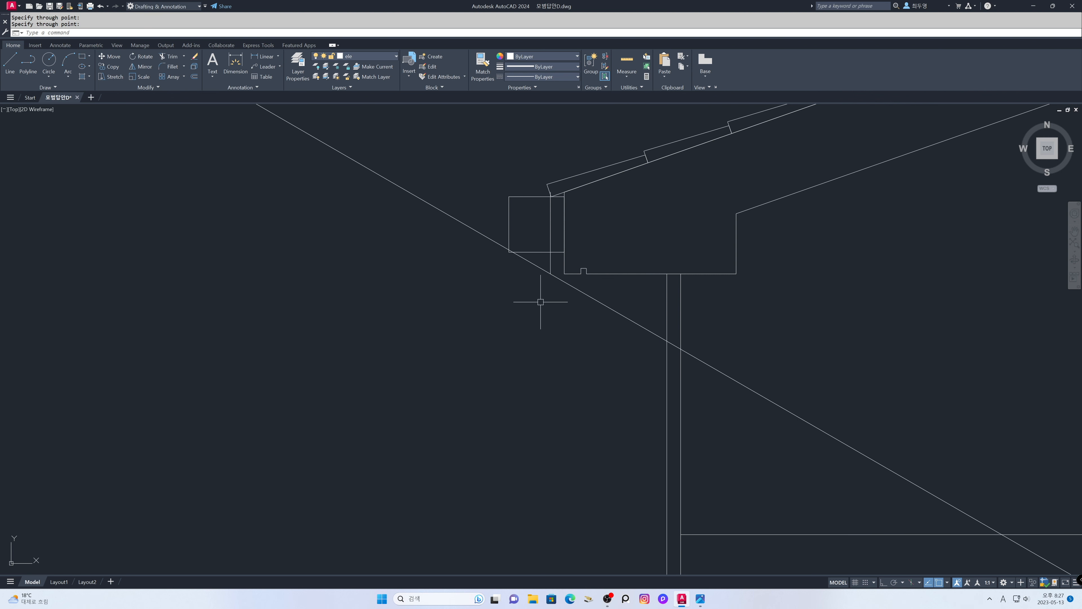
Step: Fillet the sloping line with the offset eave line and the offset wall line in multiple mode to form the downpipe's inner edge
text(f)
key(Return)
text(m)
key(Return)
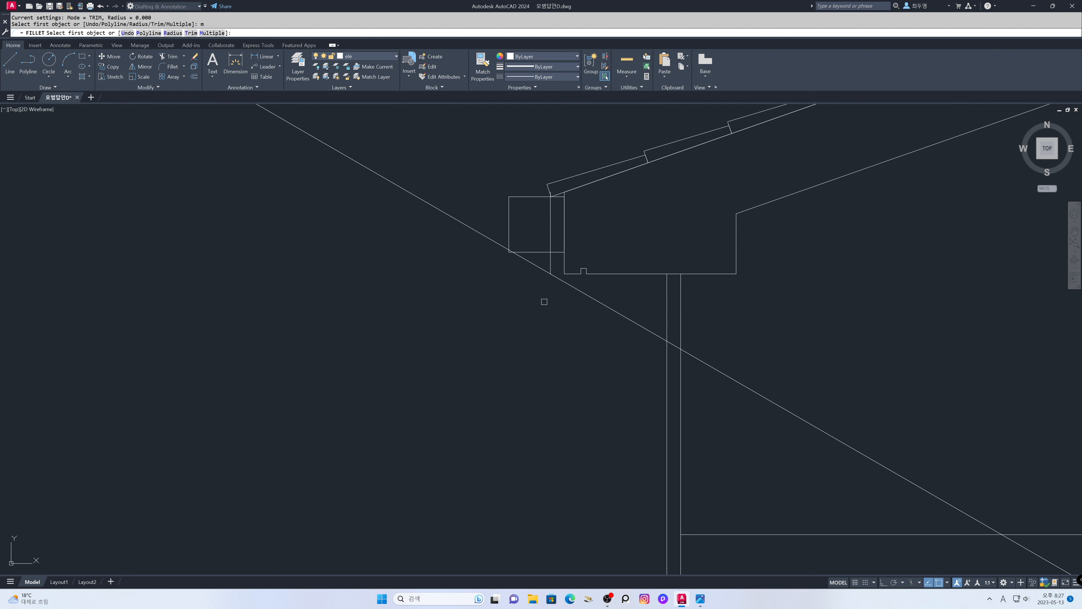
click(550, 262)
click(566, 283)
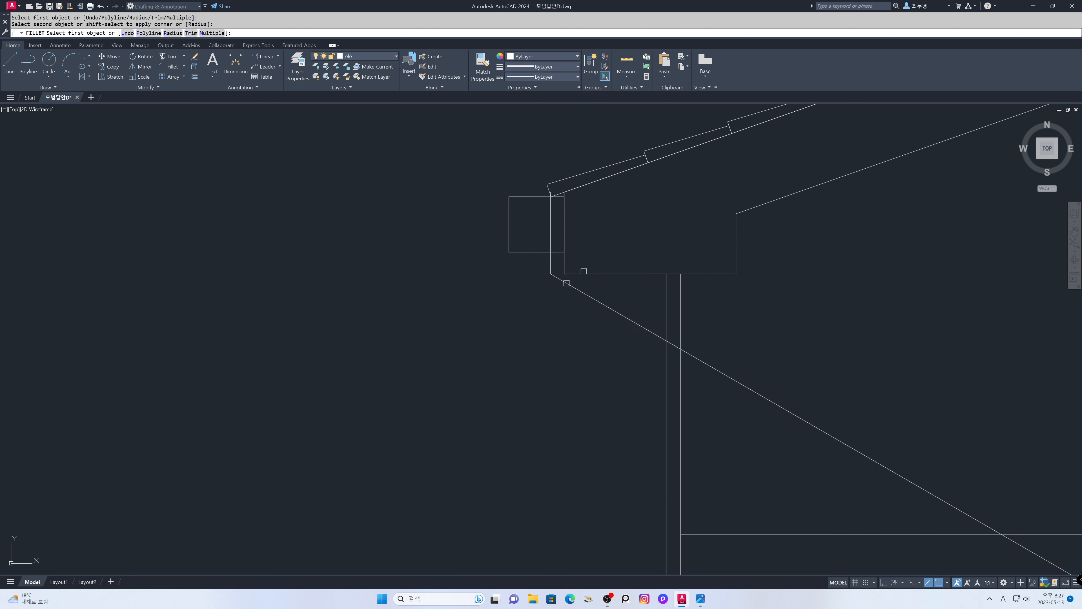
click(620, 314)
click(664, 369)
key(Return)
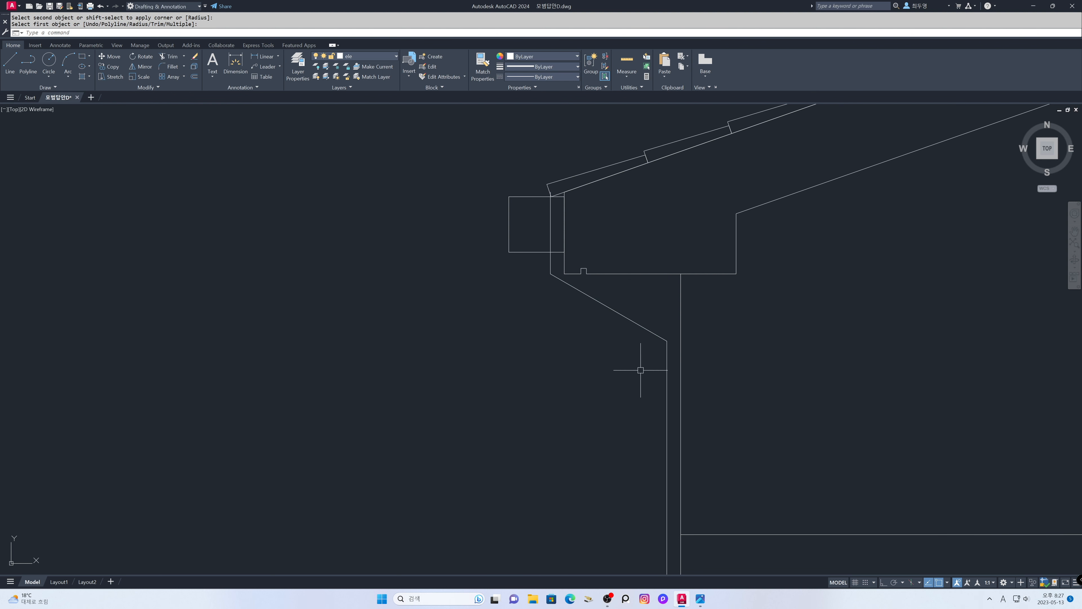
Step: Turn off object snap tracking, turn on ortho, and shorten the downpipe's upper vertical line to the square's lower edge
key(F11)
key(F8)
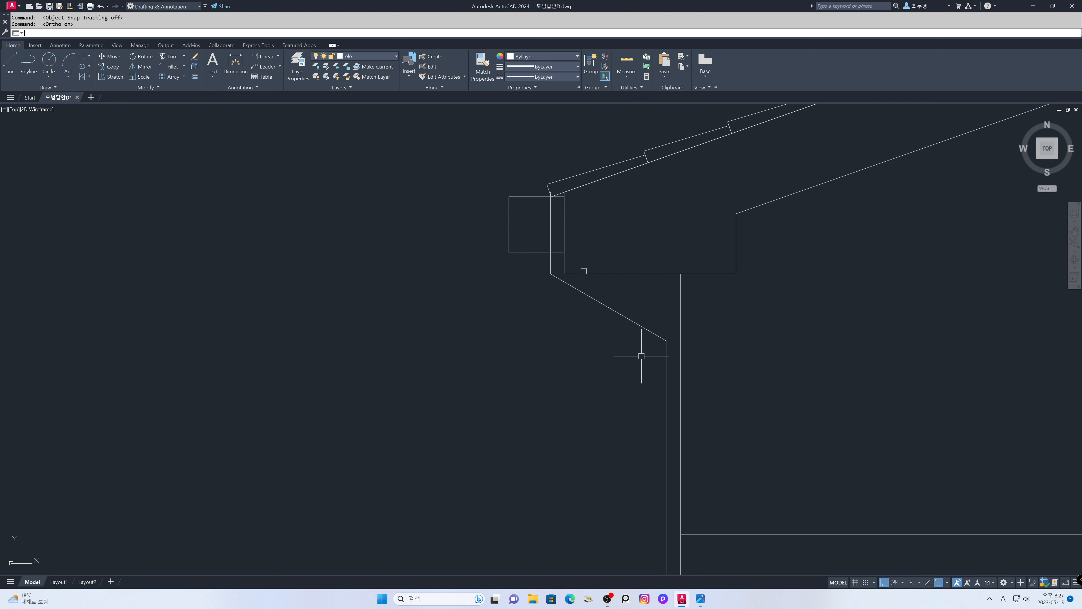
click(550, 230)
click(550, 192)
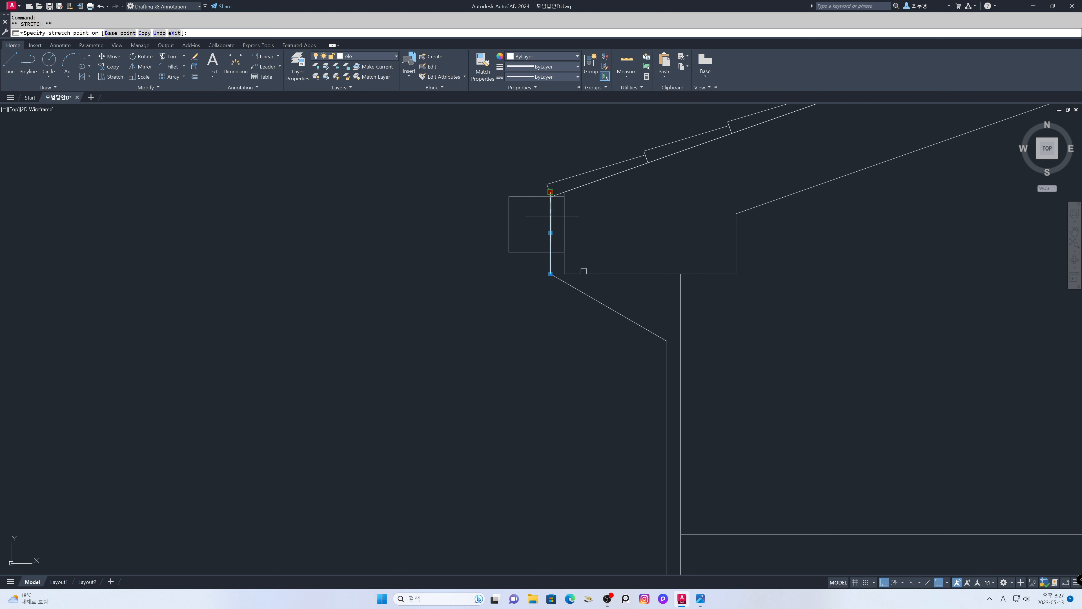
click(551, 252)
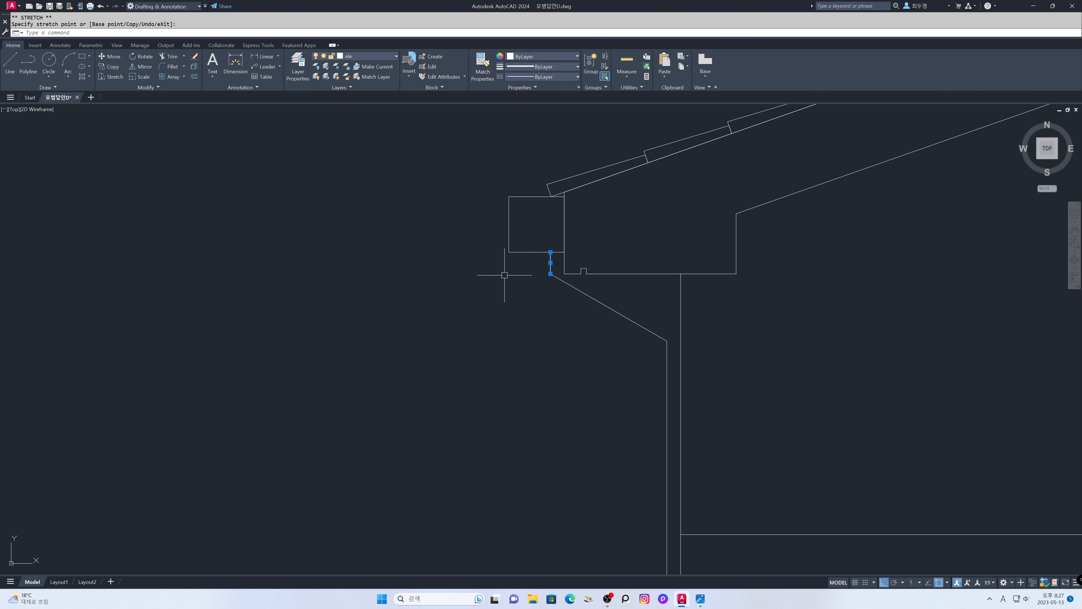
key(Escape)
Step: Offset the downpipe's three inner edge lines 100 outward, away from the wall
text(o)
key(Return)
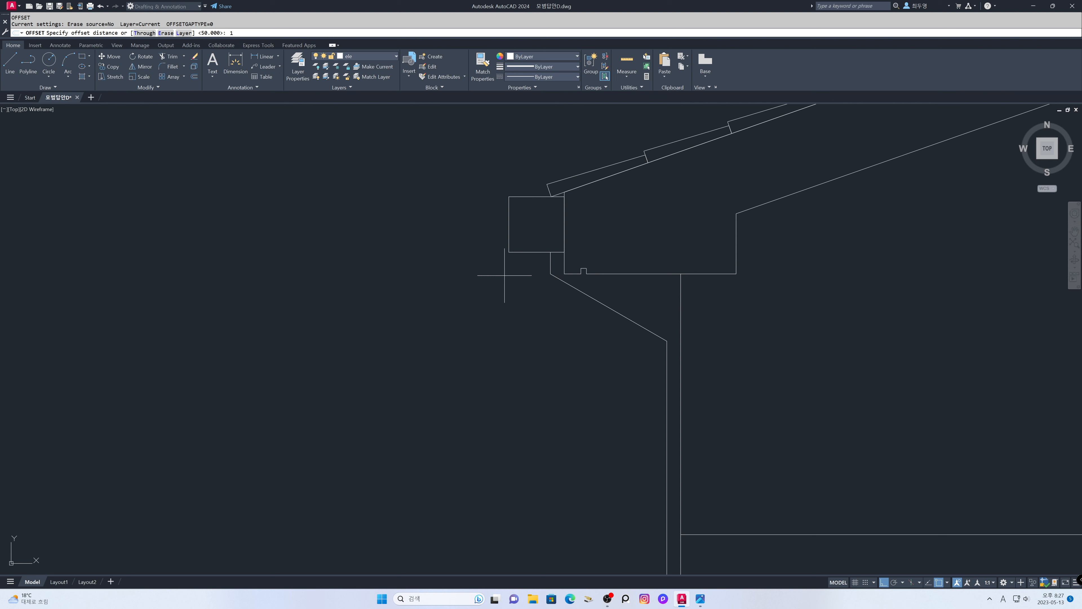
key(Return)
click(550, 265)
click(521, 267)
click(571, 286)
click(553, 341)
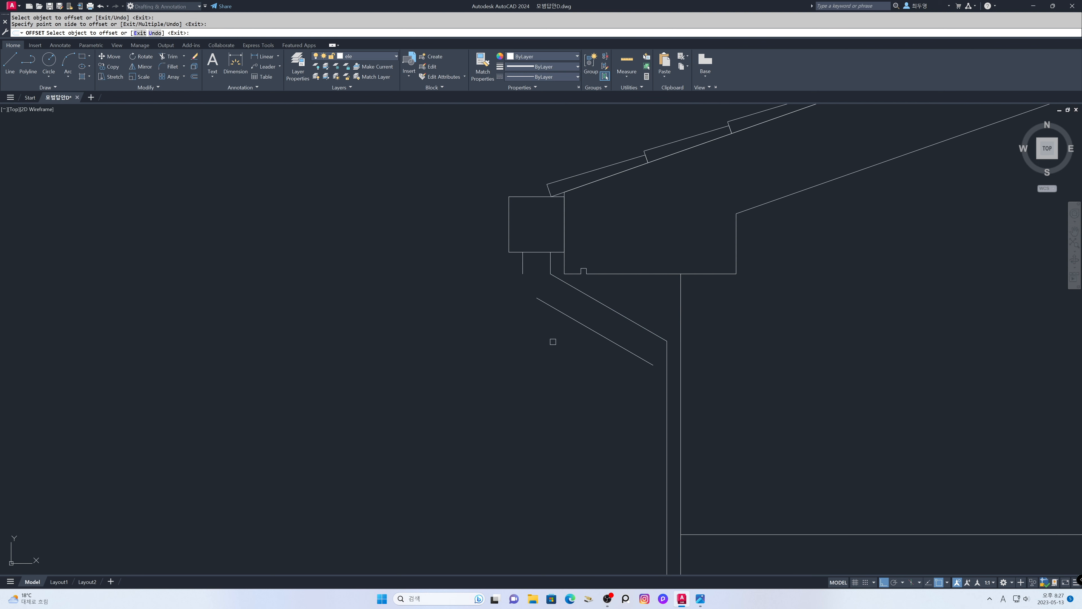
click(666, 403)
click(623, 387)
key(Return)
Step: Fillet the three outer downpipe lines together in multiple mode to close both bends
text(f)
key(Return)
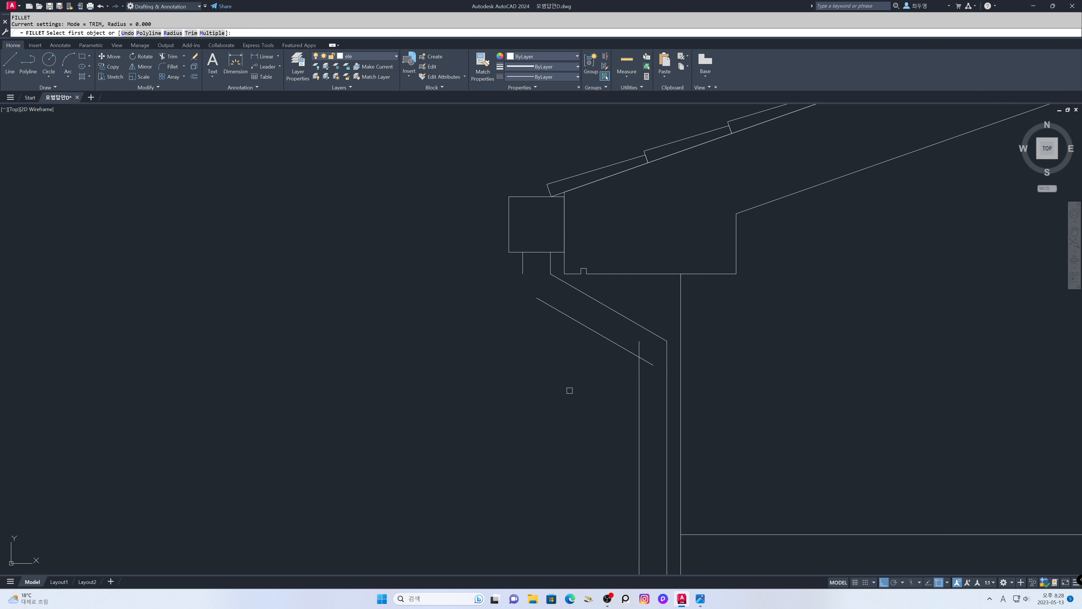
text(m)
key(Return)
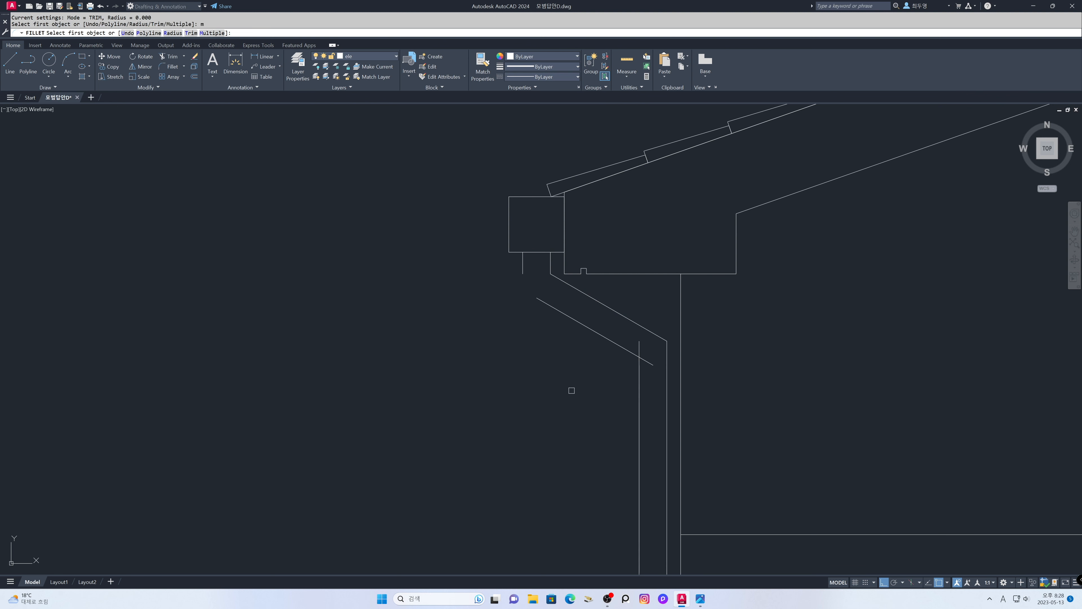
click(636, 382)
click(574, 320)
click(561, 313)
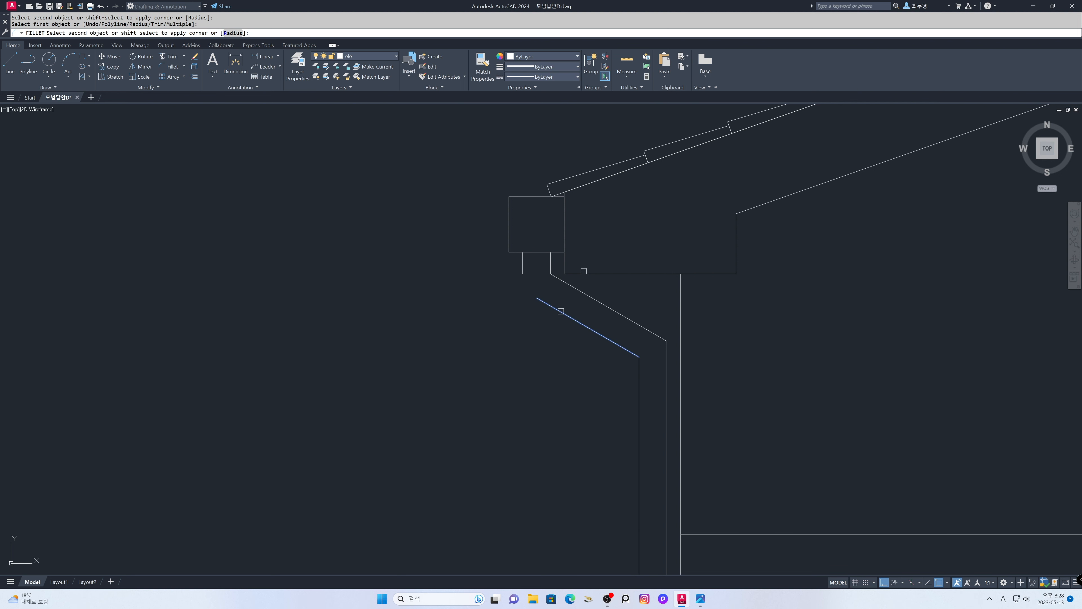
click(524, 276)
key(Return)
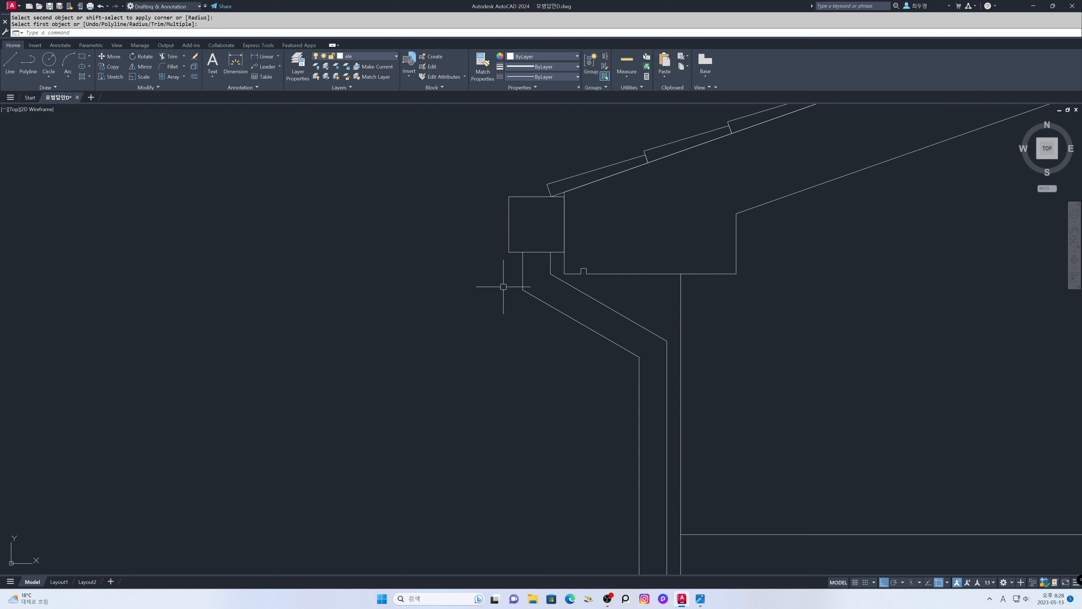
Step: Turn off ortho and draw joint lines between the inner and outer corners at both downpipe bends
key(F8)
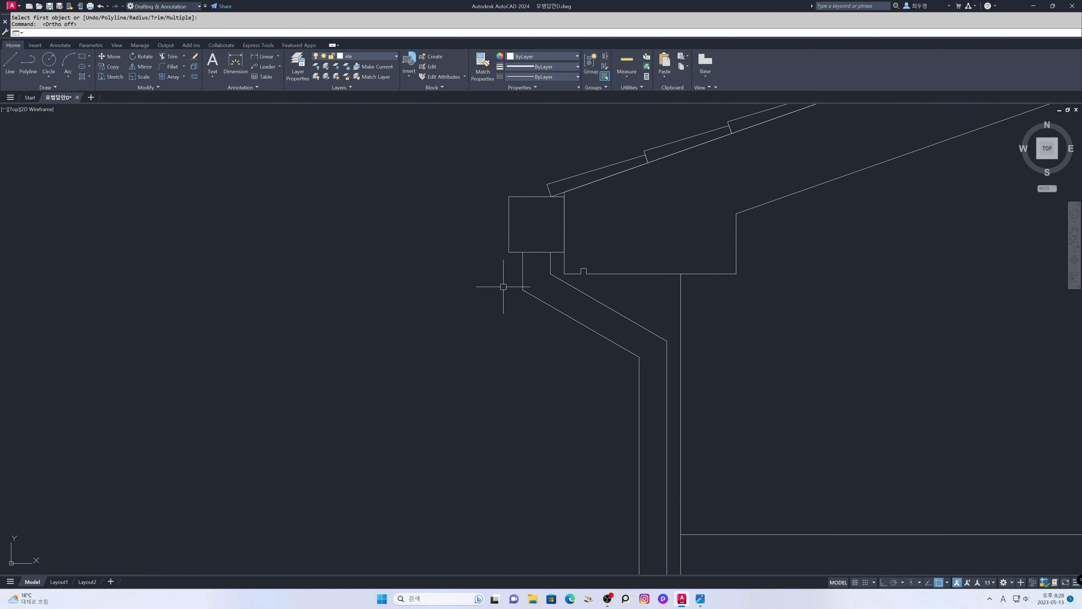
text(l)
key(Return)
click(550, 274)
click(556, 278)
key(Return)
key(Return)
click(640, 328)
click(639, 356)
key(Return)
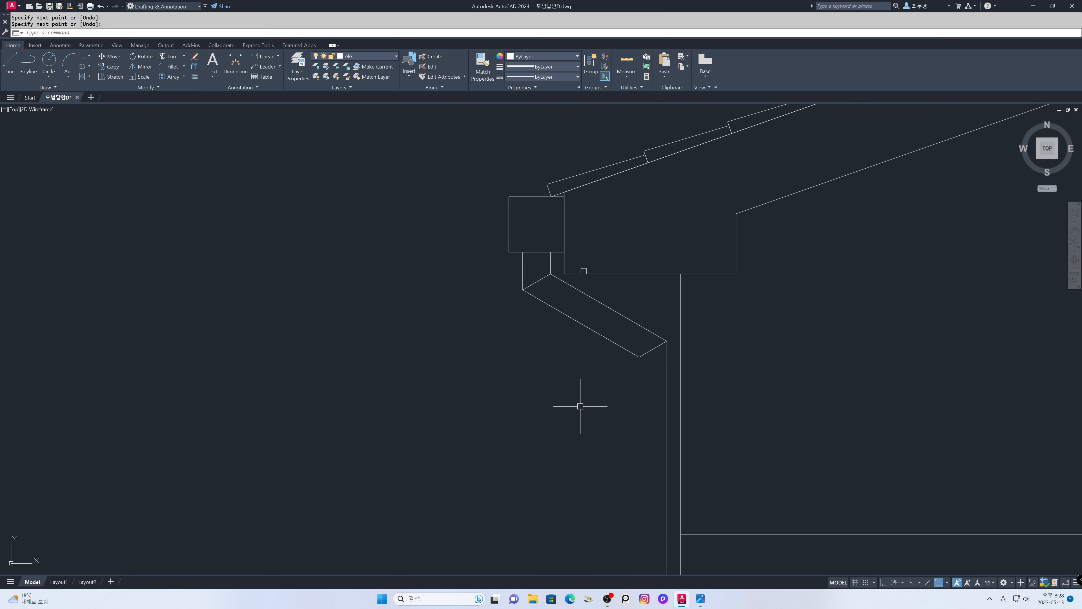
Step: Turn on ortho and draw a horizontal line from the lower bend's outer corner across the downpipe and past the wall line
key(F8)
text(l)
key(Return)
click(639, 356)
click(720, 375)
key(Return)
Step: Offset the horizontal line 20 downward to form a pipe bracket
text(o)
key(Return)
text(2)
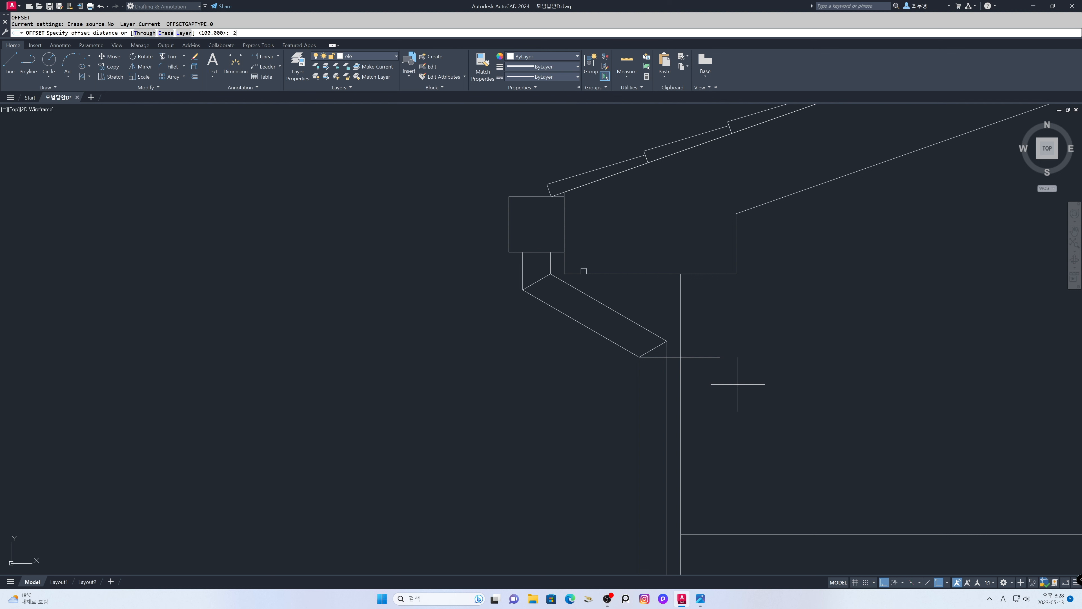
text(0)
key(Return)
click(713, 357)
click(711, 379)
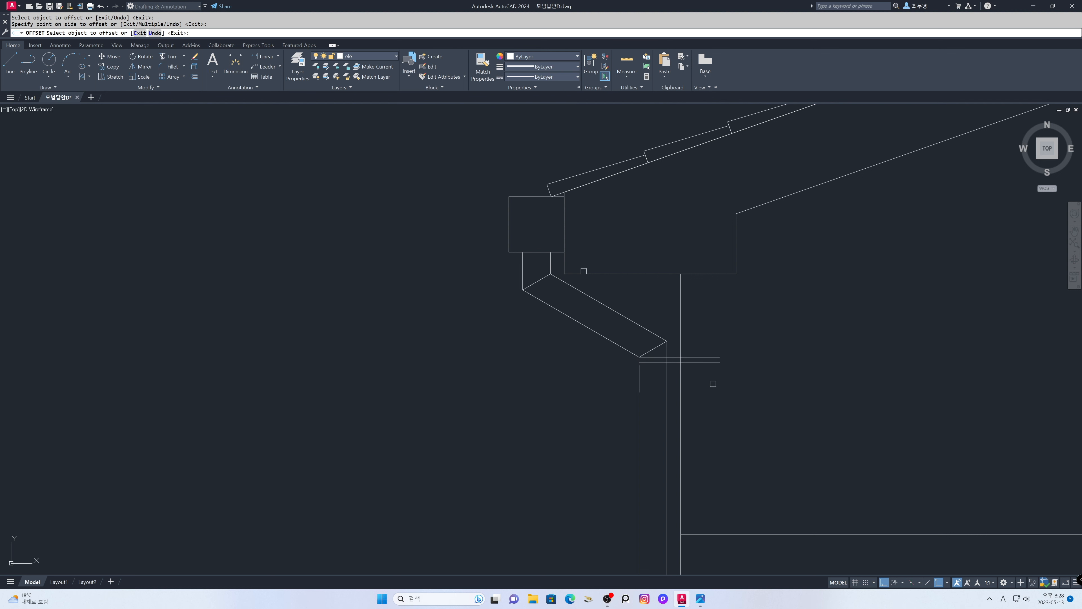
key(Escape)
Step: Stretch the free ends of both bracket lines back to the exterior wall line
text(s)
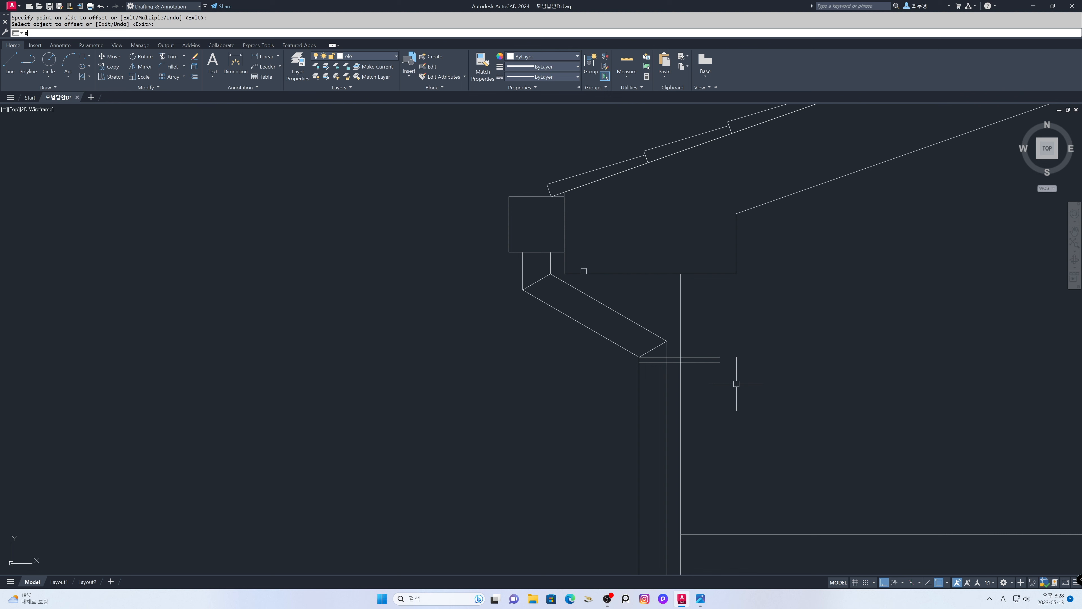
key(Return)
click(741, 383)
click(713, 337)
key(Return)
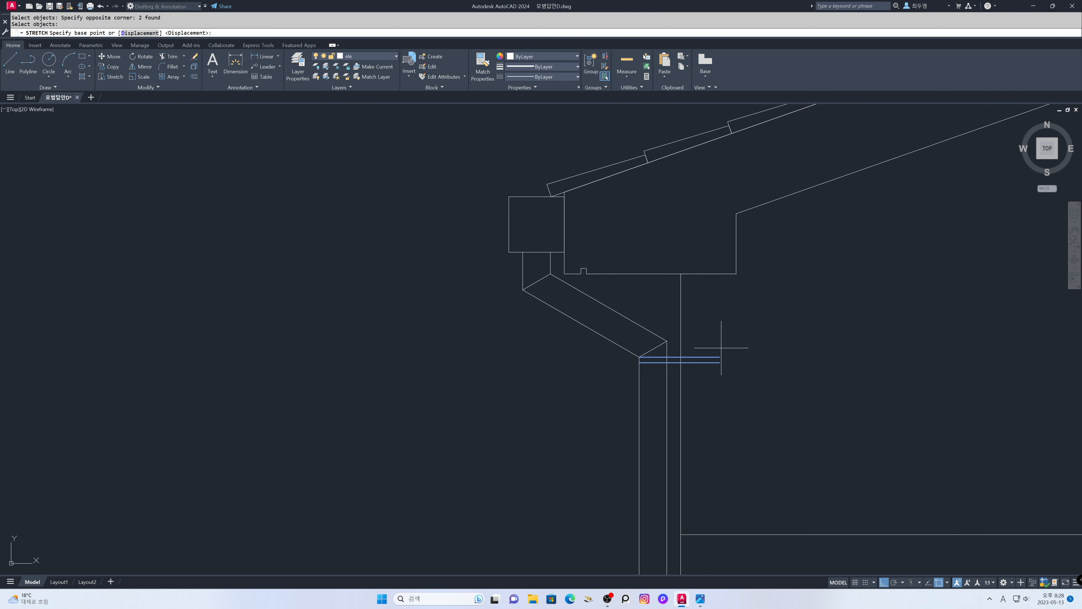
click(719, 356)
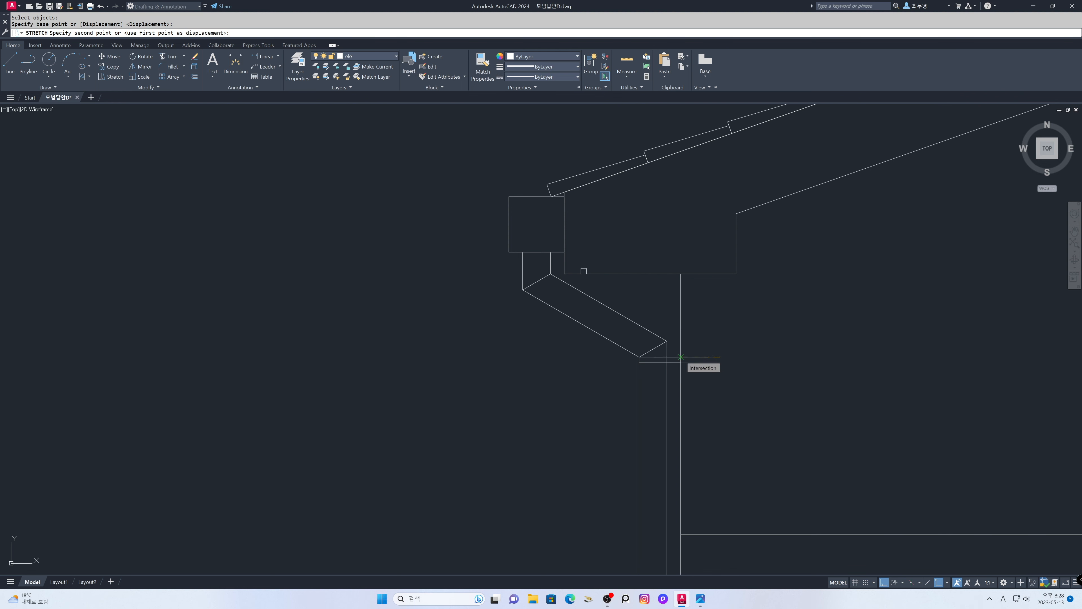
click(681, 357)
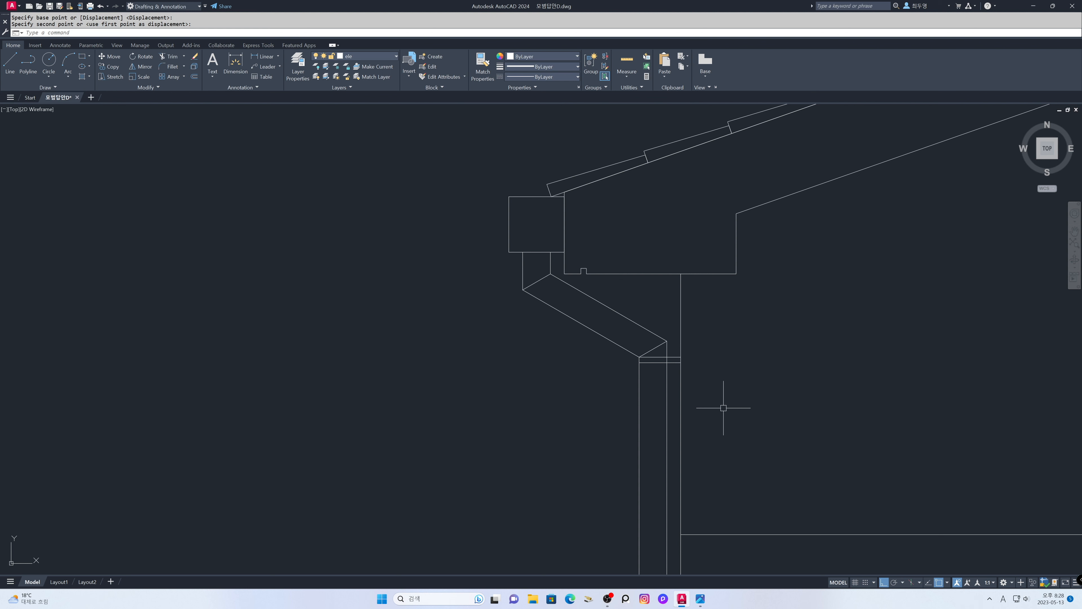
Step: Copy the bracket line pair straight down the downpipe at distances of 900, 1800 and 2700
text(cp)
key(Return)
click(657, 370)
click(659, 346)
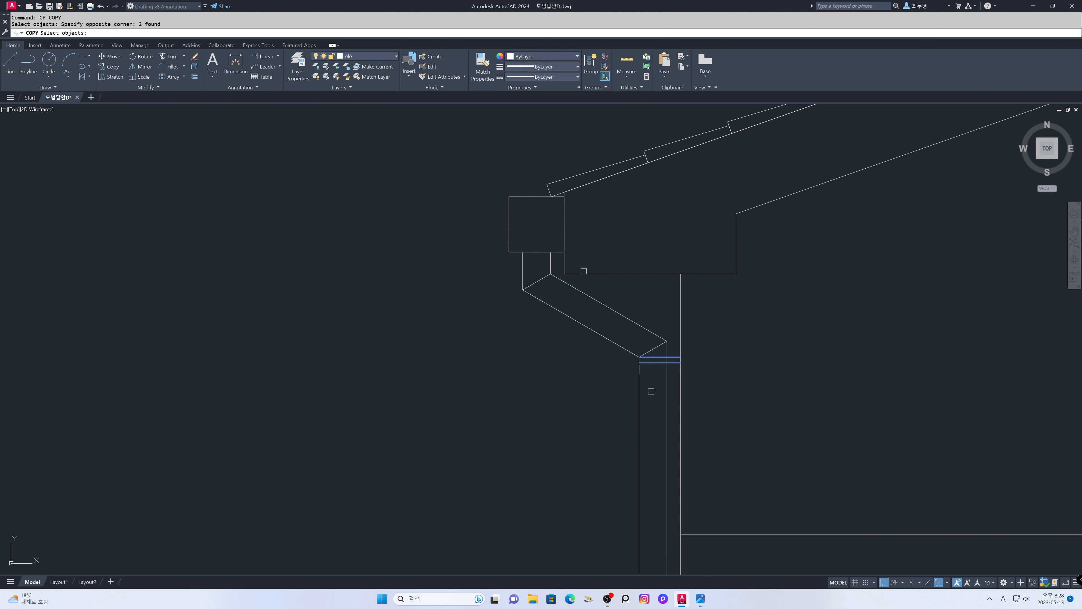
key(Return)
click(731, 357)
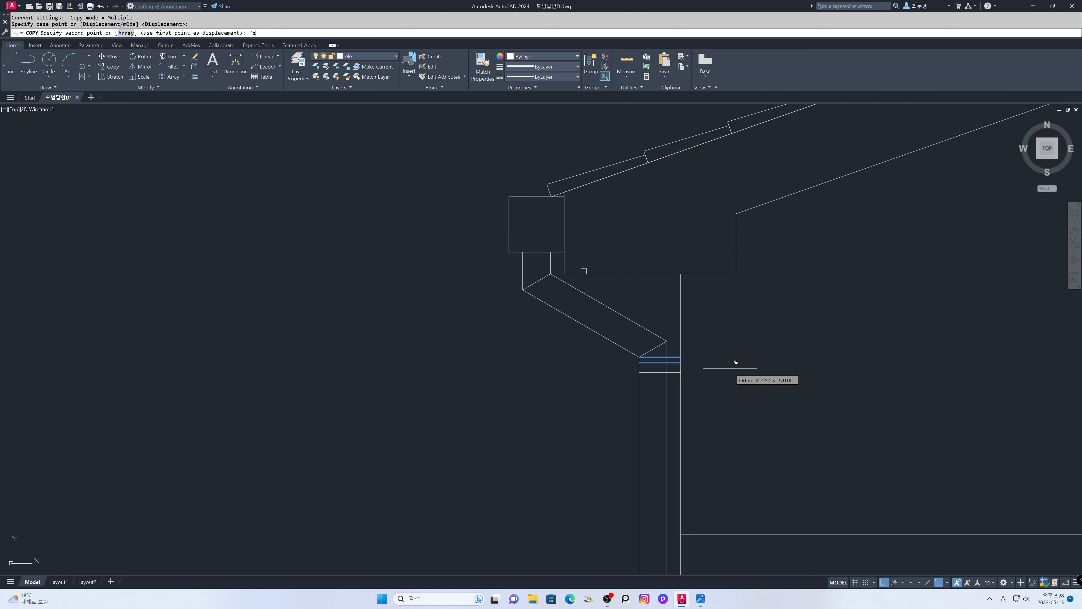
text('z)
key(Return)
key(Return)
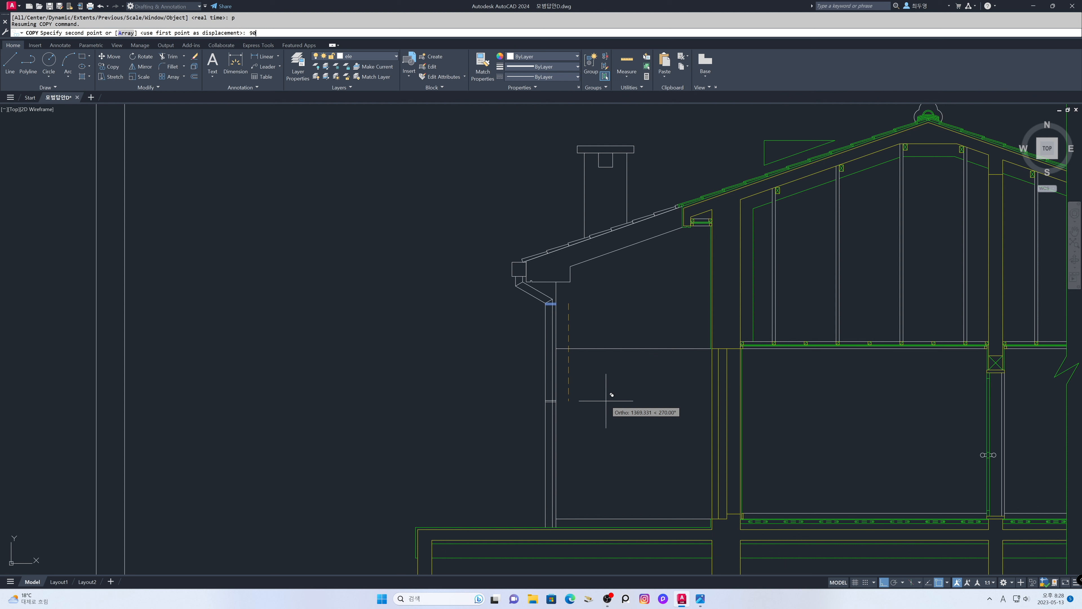
key(Return)
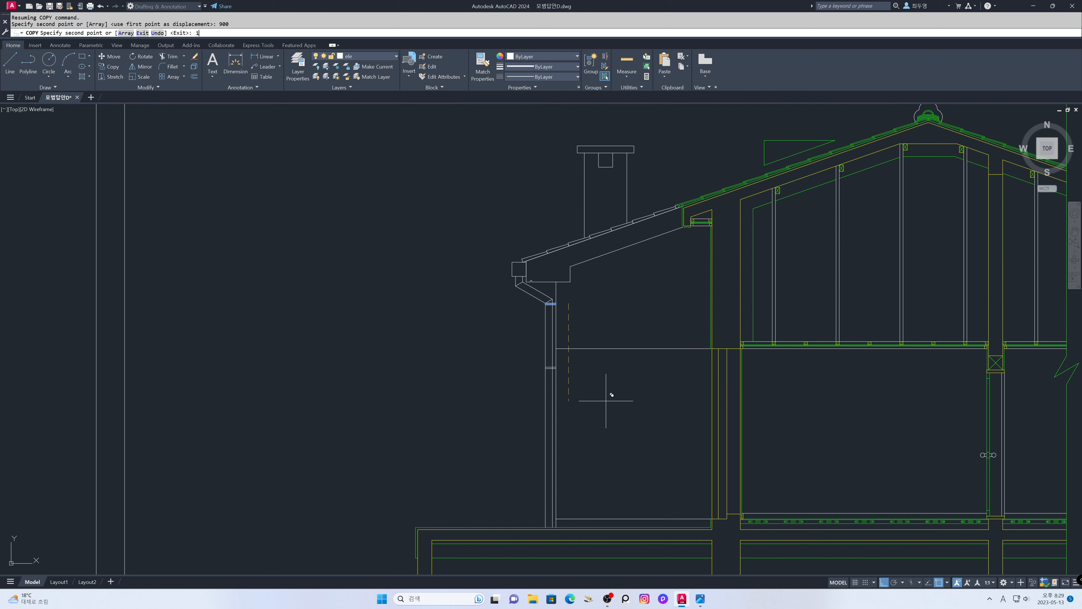
key(Return)
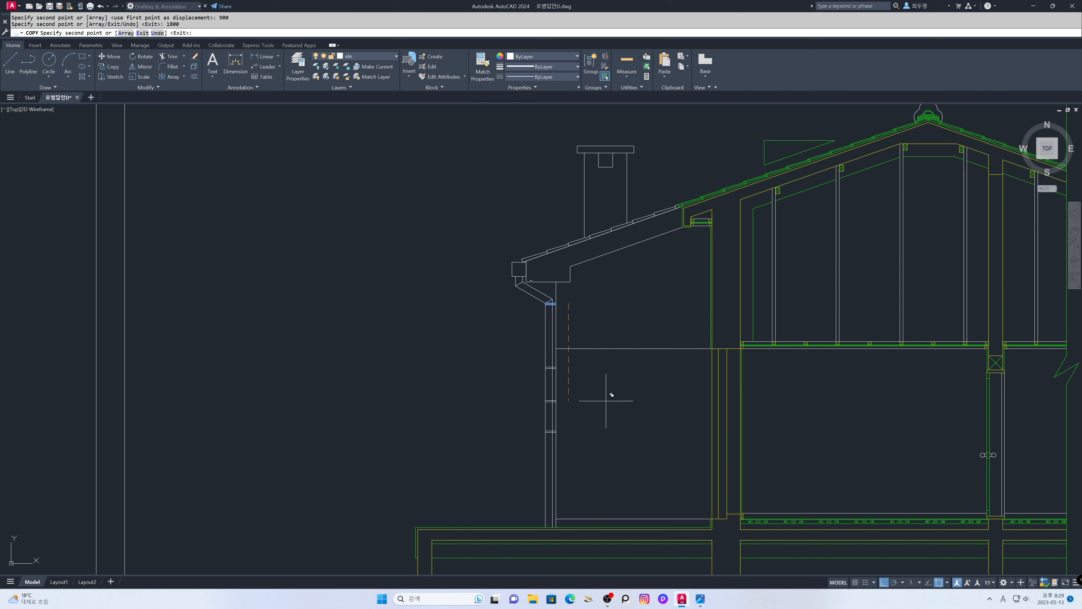
text(2700)
key(Return)
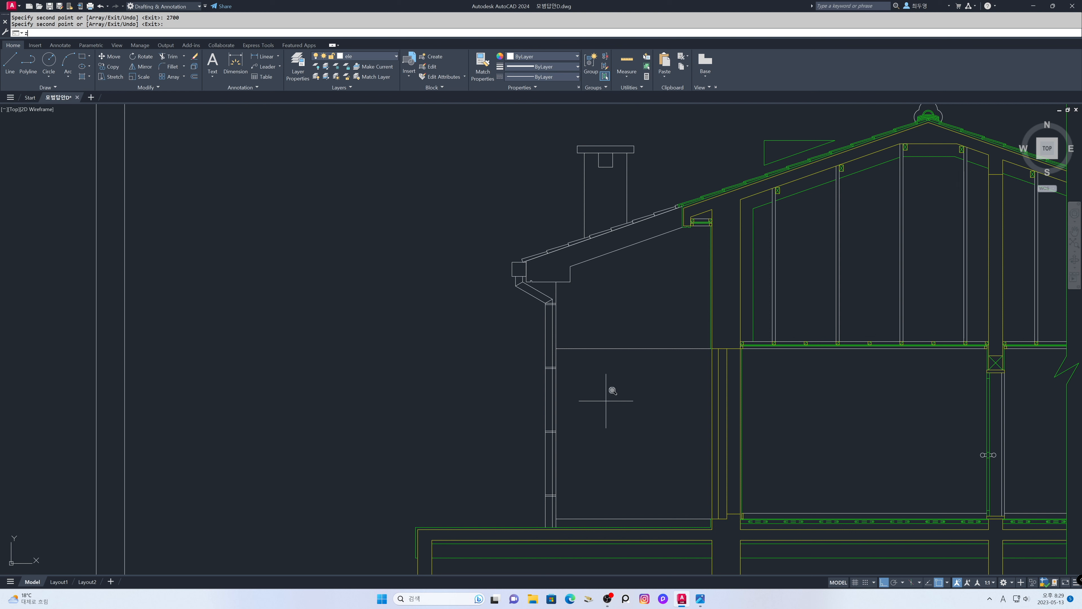
key(Return)
Step: Trim the downpipe's inner edge line where it crosses the upper two wall brackets
text(z)
key(Return)
click(532, 298)
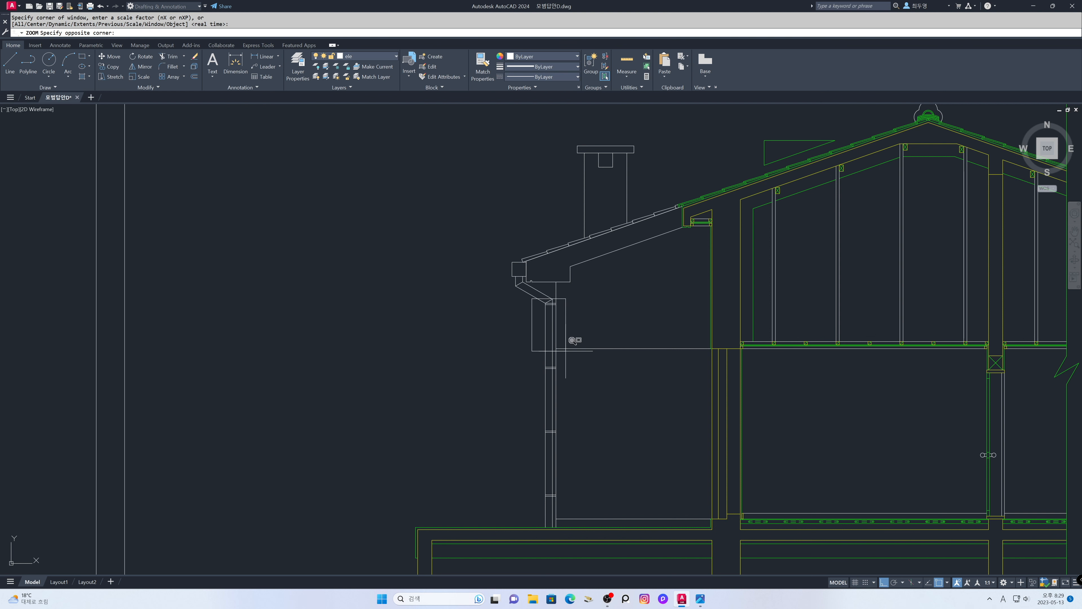
click(573, 374)
text(tr)
key(Return)
key(Return)
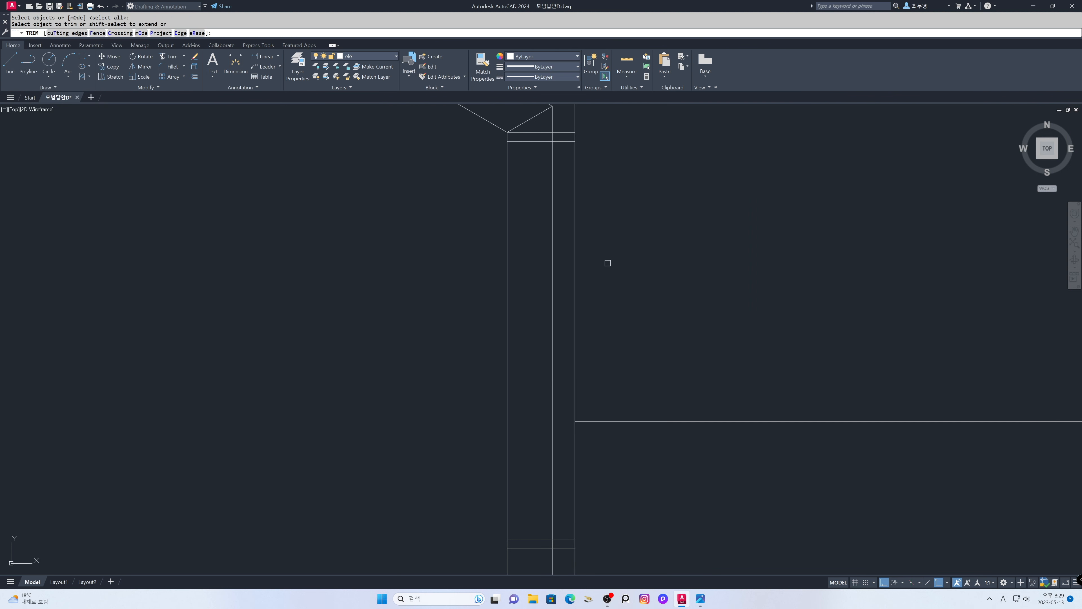
click(555, 137)
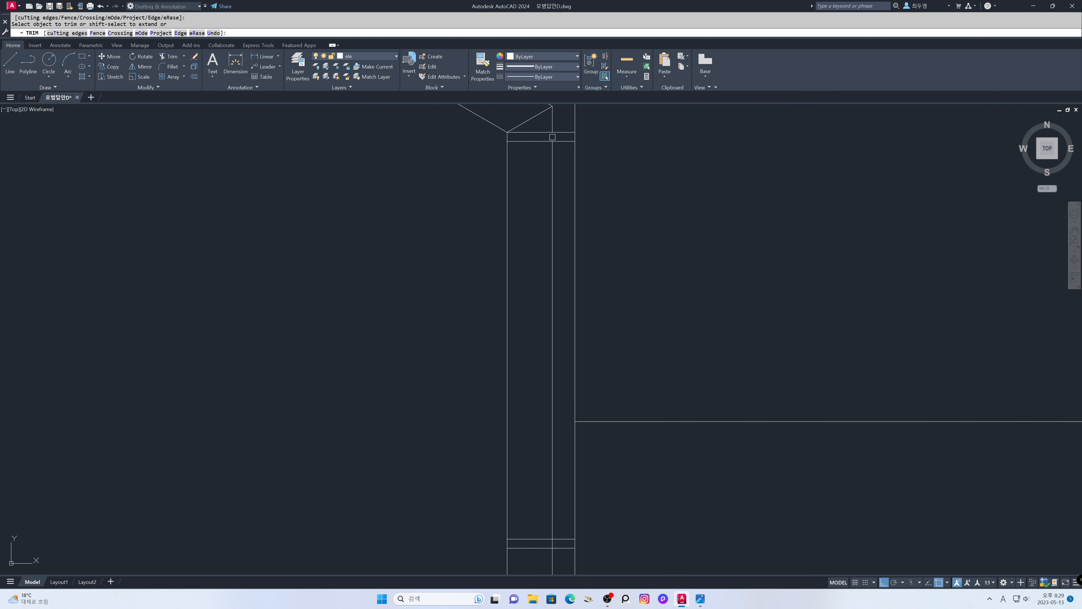
click(553, 542)
key(Return)
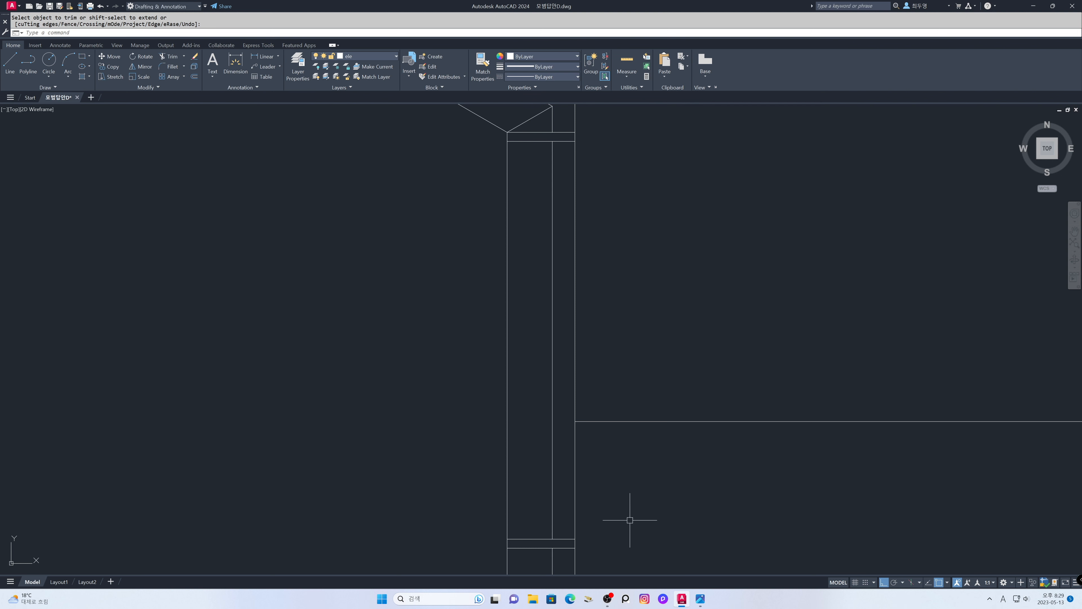
Step: Trim the downpipe's inner edge line where it crosses the lower two wall brackets
text(z)
key(Return)
text(p)
key(Return)
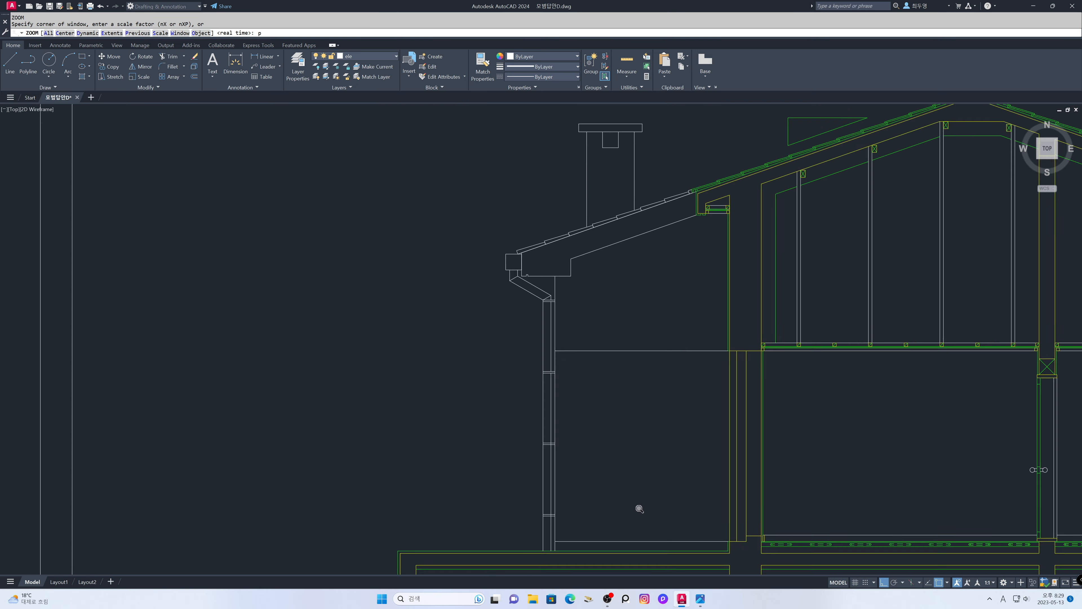
text(z)
key(Return)
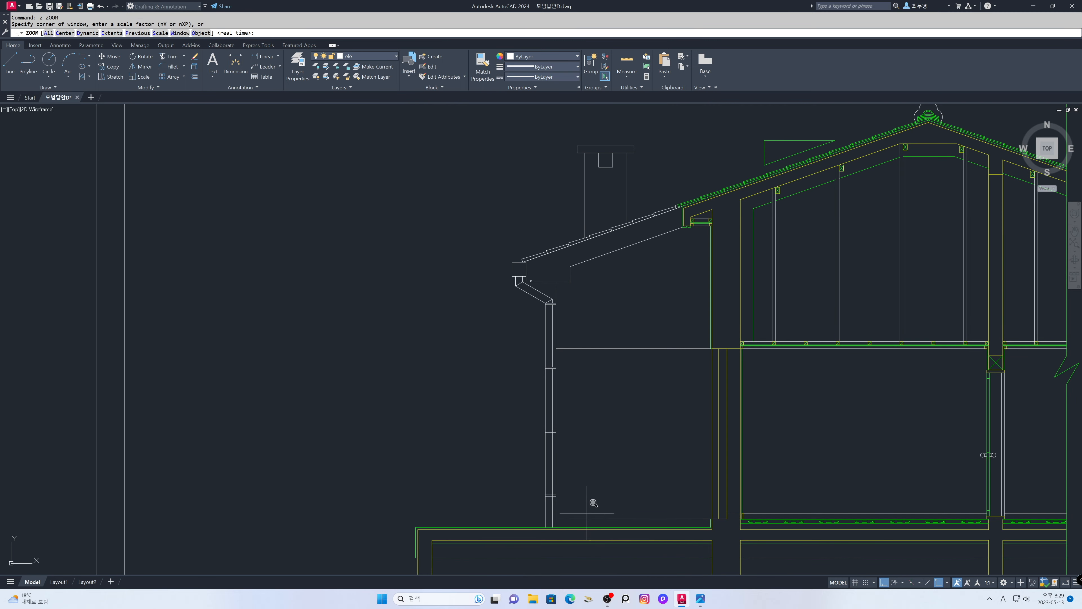
click(564, 501)
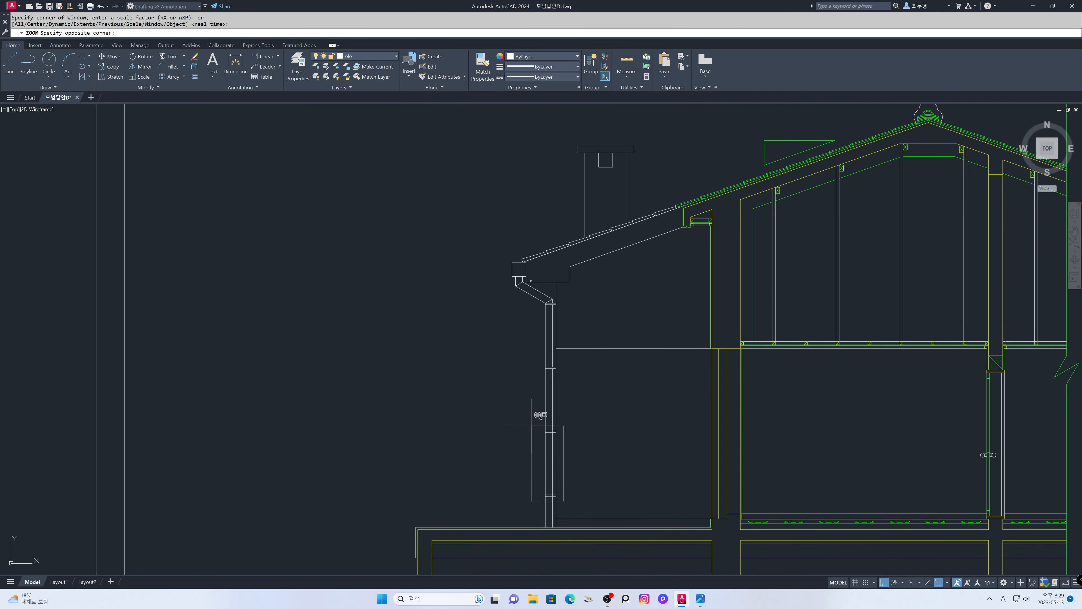
click(529, 433)
text(ts or)
key(Return)
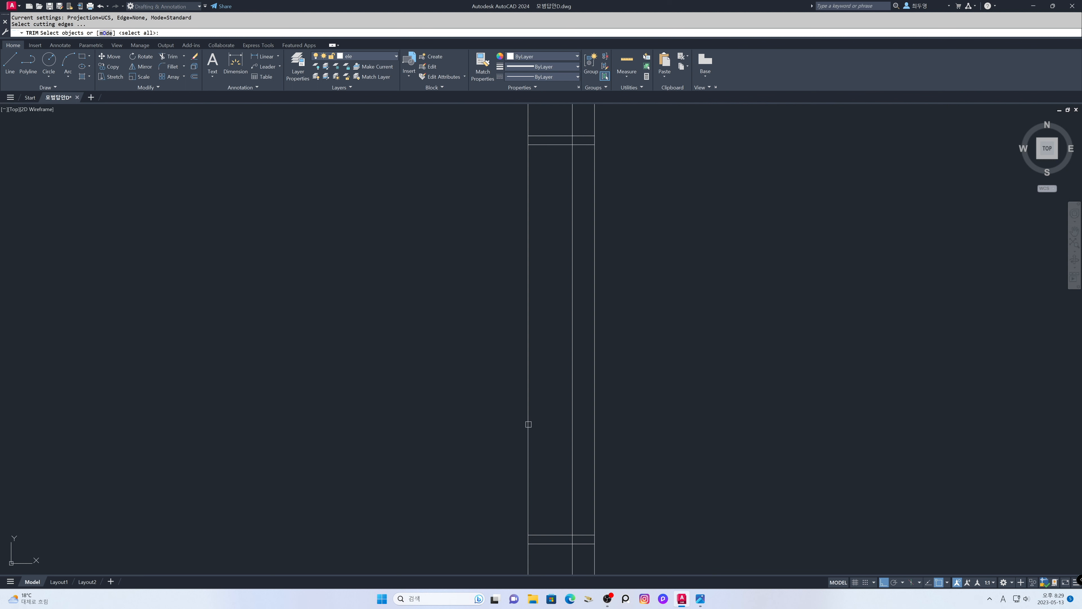
key(Return)
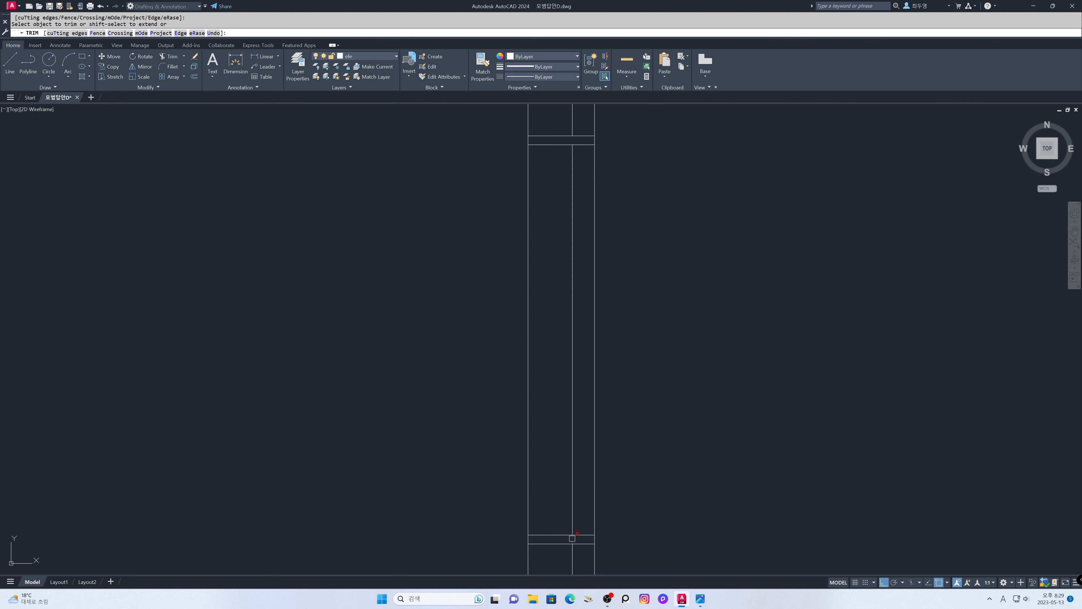
key(Return)
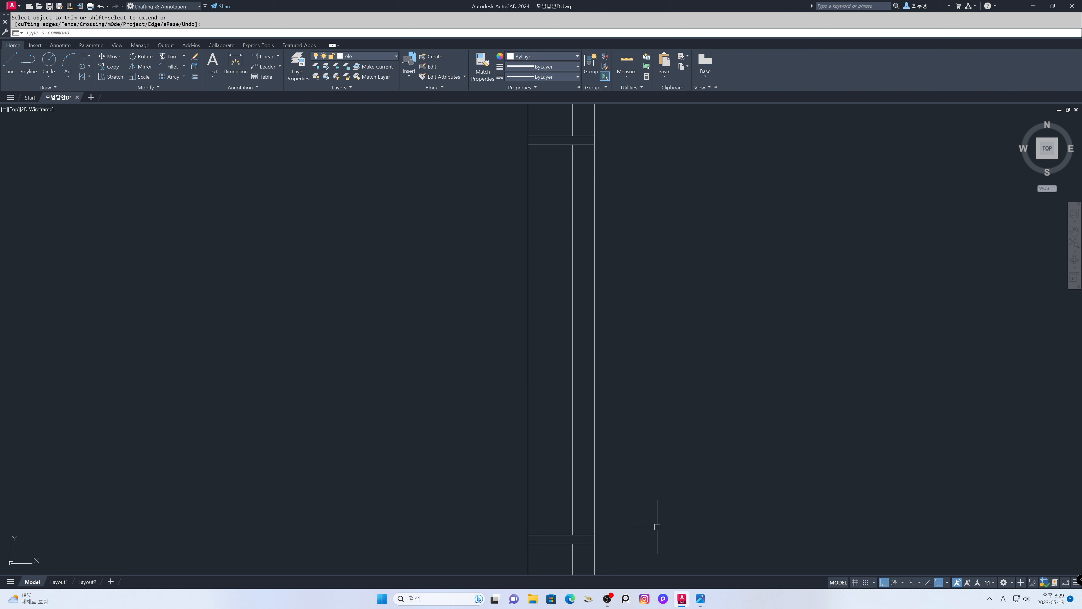
Step: Offset the terrace floor's top line 900 upward to form the railing's top edge
text(z)
key(Return)
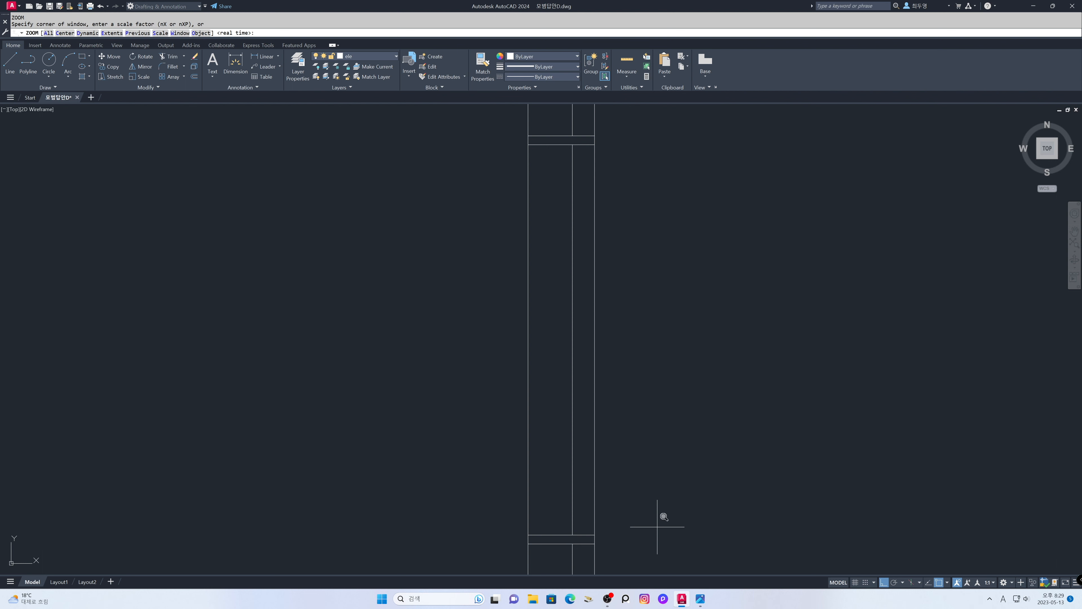
text(p)
key(Return)
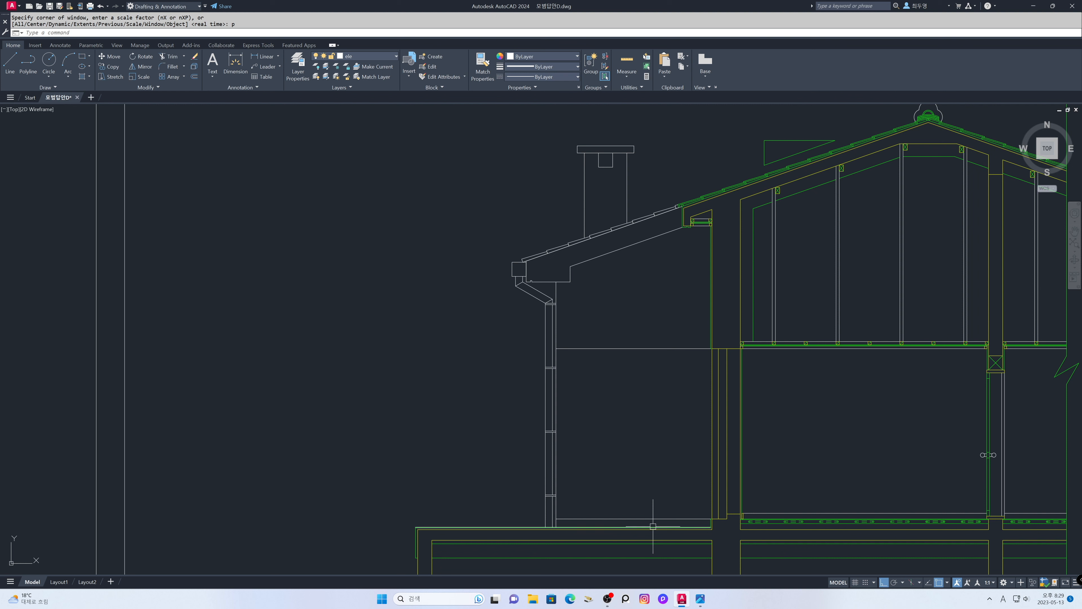
text(z)
key(Return)
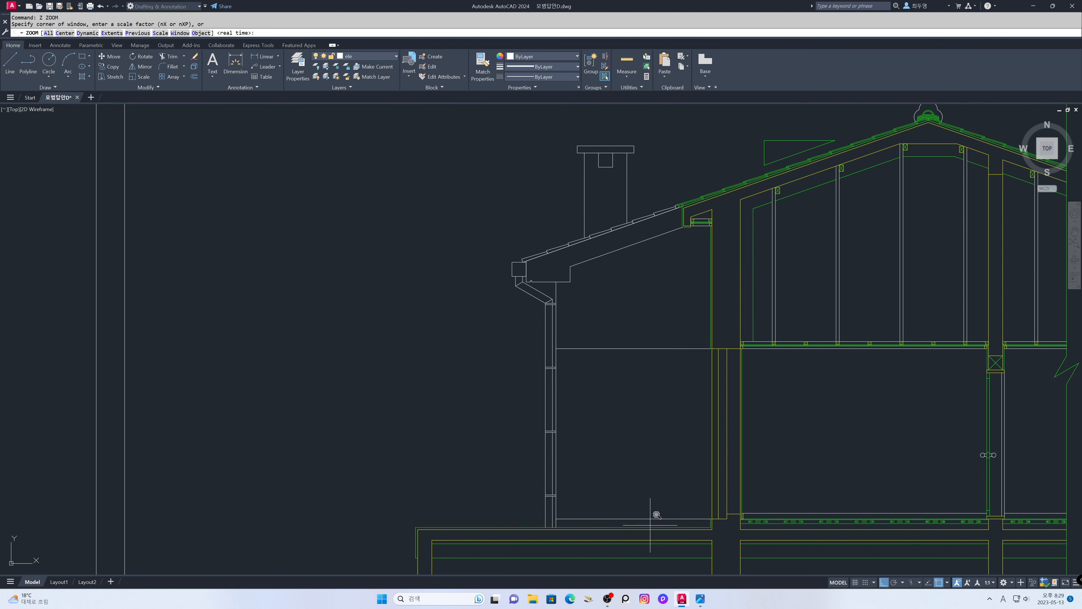
click(396, 420)
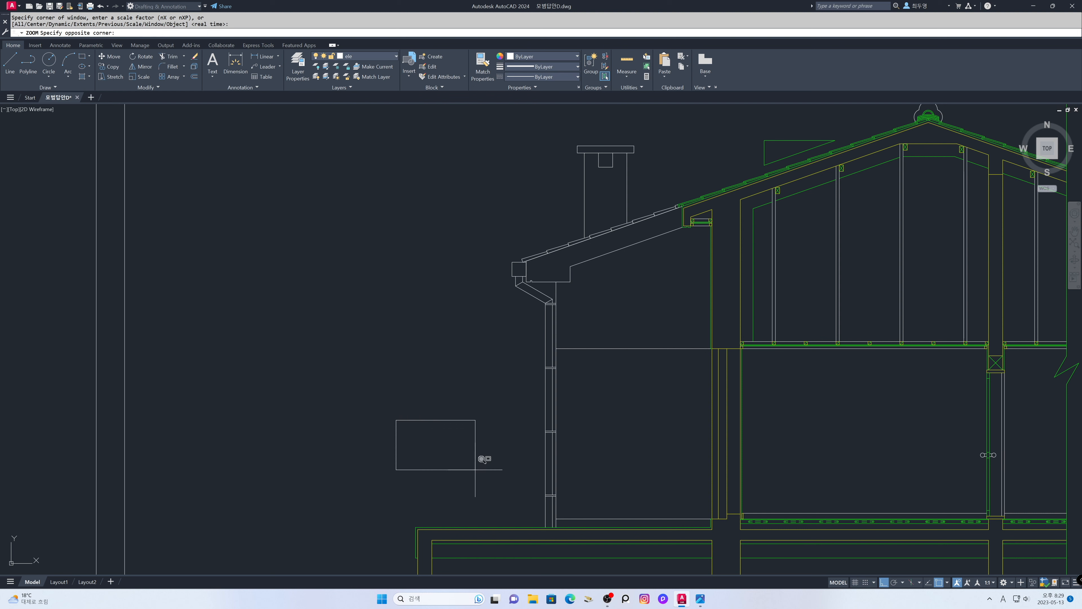
click(579, 526)
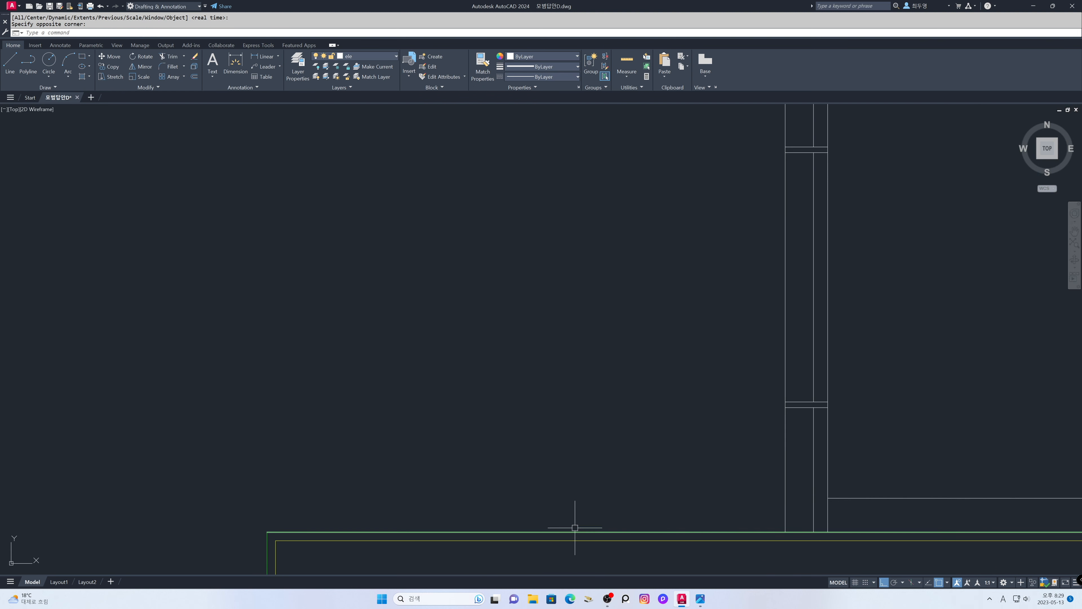
text(o)
key(Return)
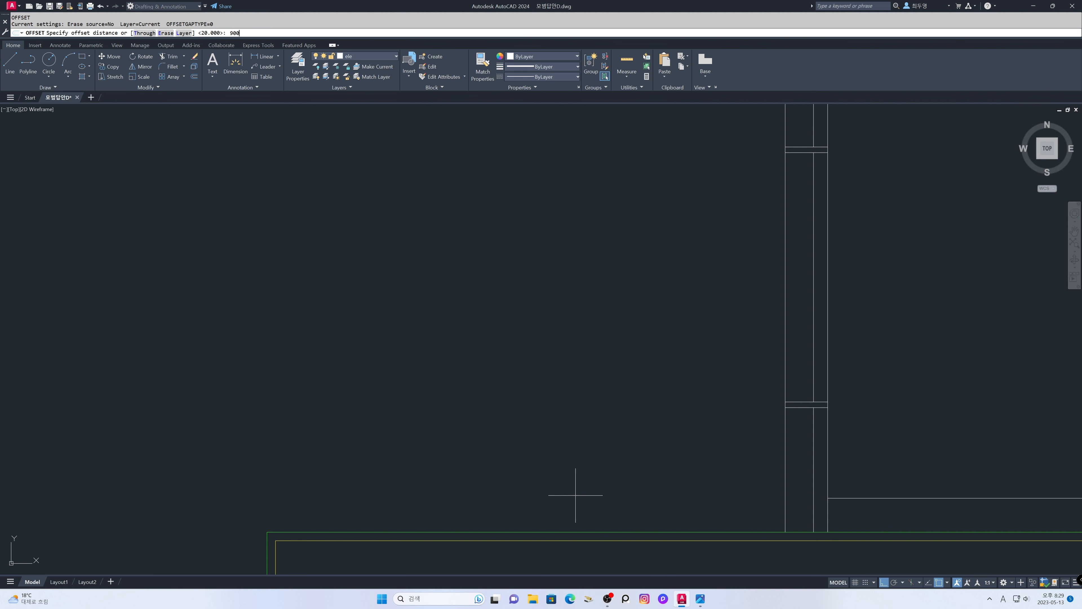
text(900)
key(Return)
click(582, 532)
click(581, 496)
key(Return)
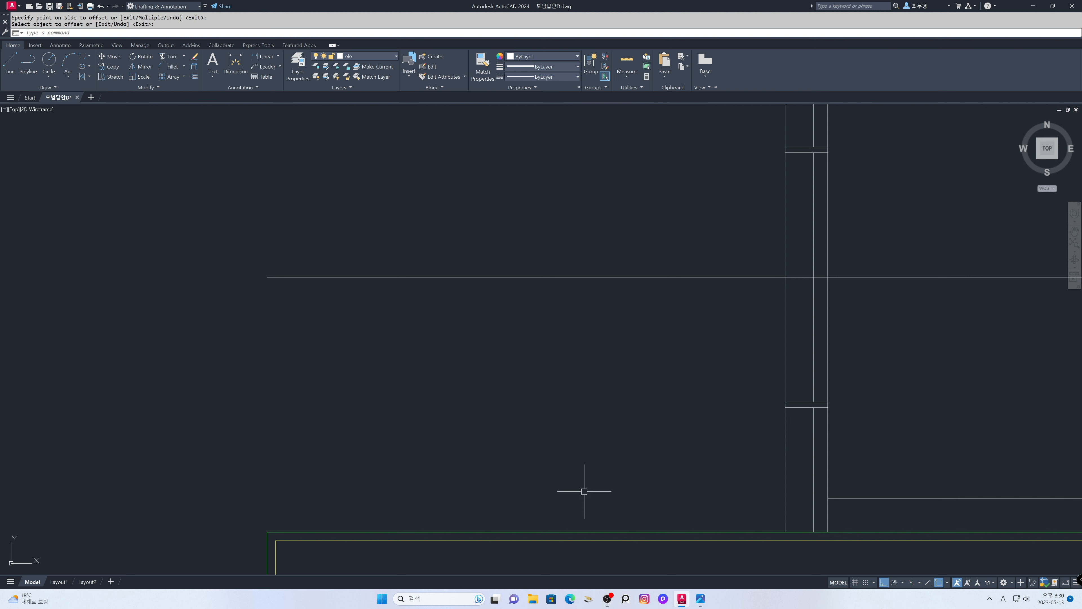
Step: Offset the railing's top line 100 downward to form the handrail's lower edge
key(Return)
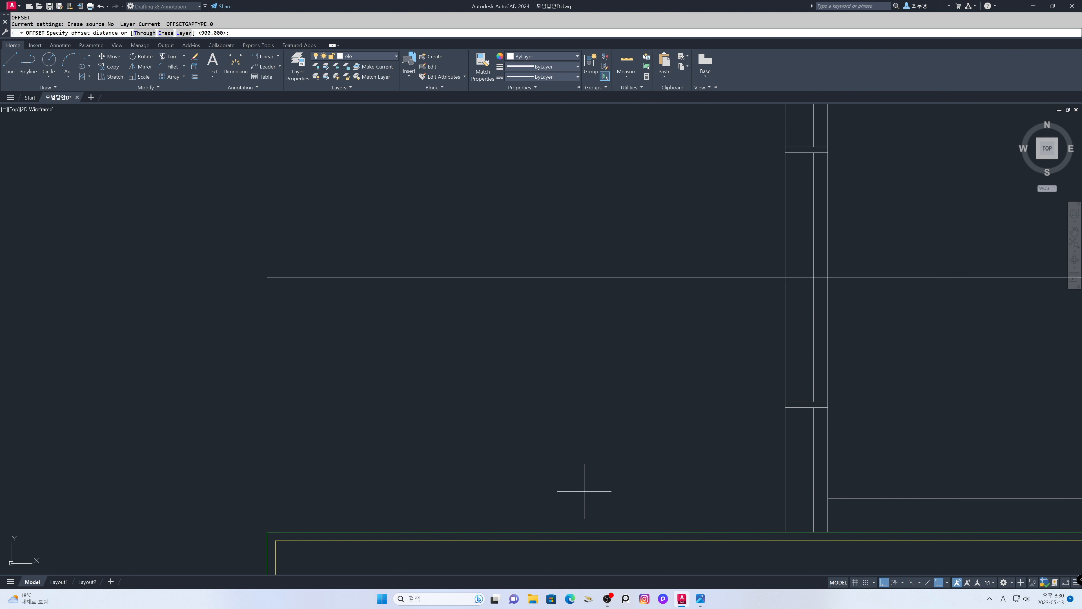
text(100)
key(Return)
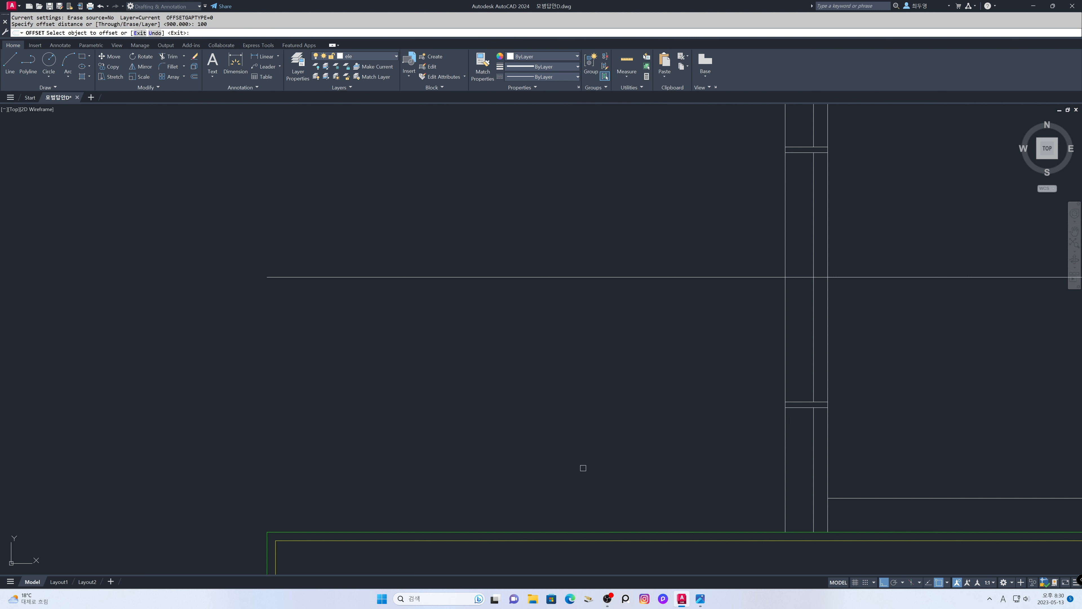
click(580, 277)
click(580, 305)
key(Return)
Step: Trim both handrail lines beyond the exterior wall line and the downpipe lines that run between them
text(tr)
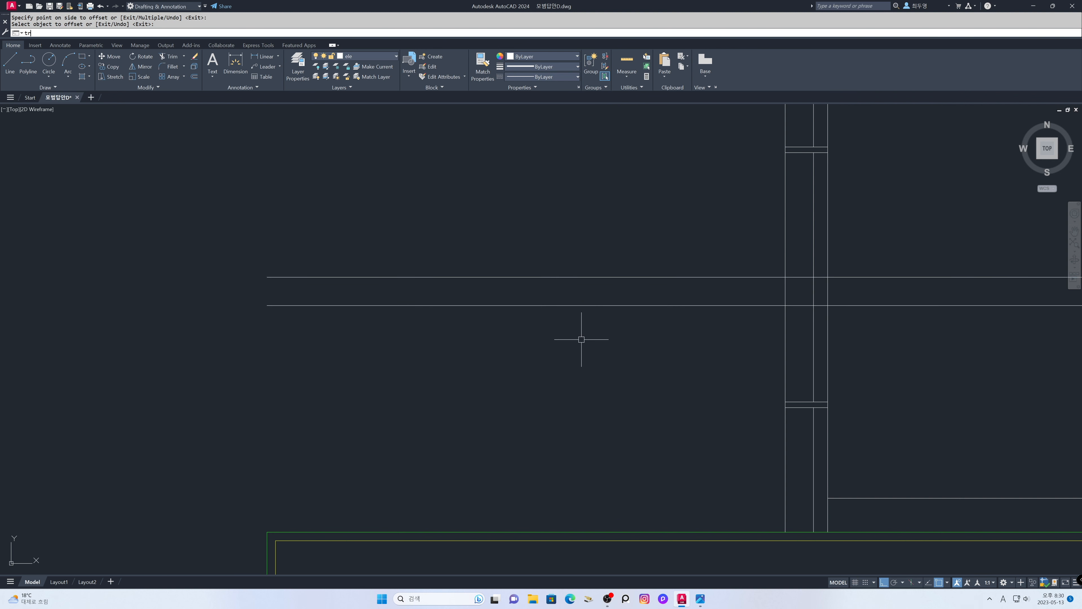
key(Return)
click(905, 341)
click(867, 243)
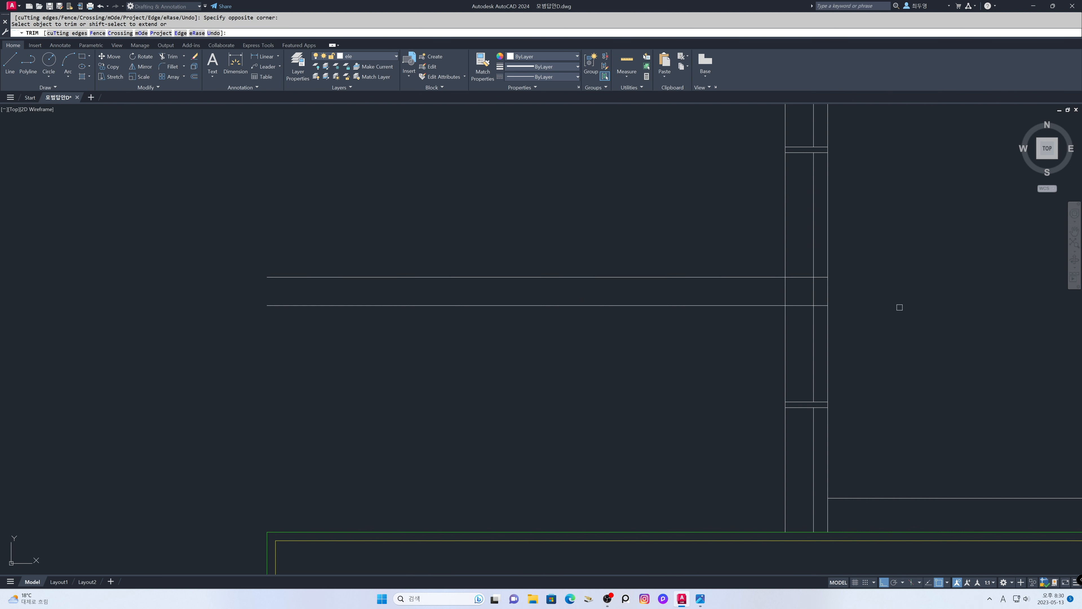
click(772, 290)
click(818, 294)
key(Return)
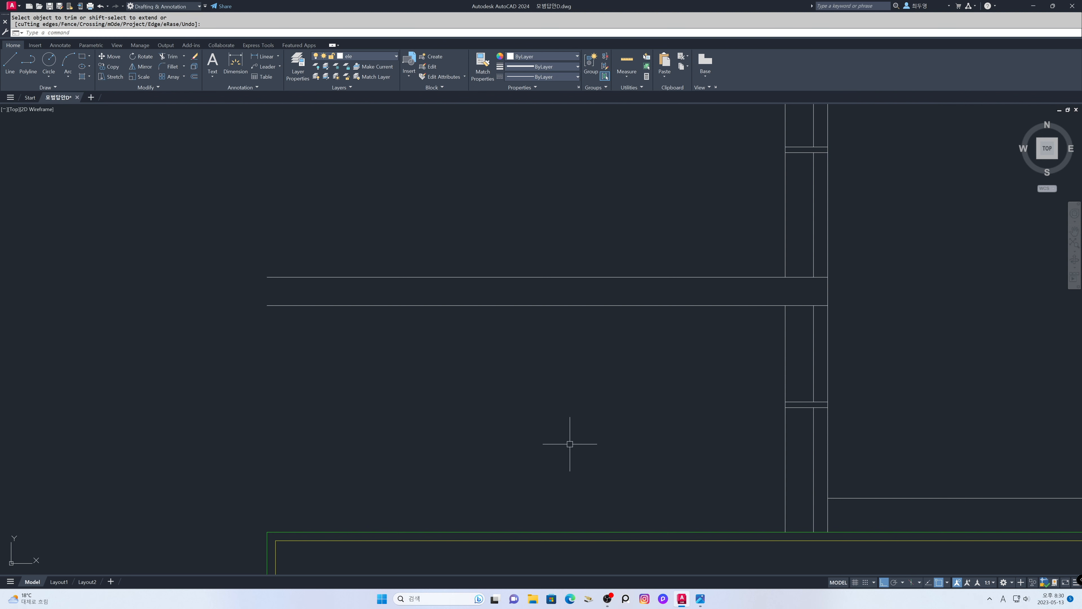
Step: Draw a vertical line from the yellow terrace slab's outer upper corner up past both handrail lines
text(l)
key(Return)
click(277, 540)
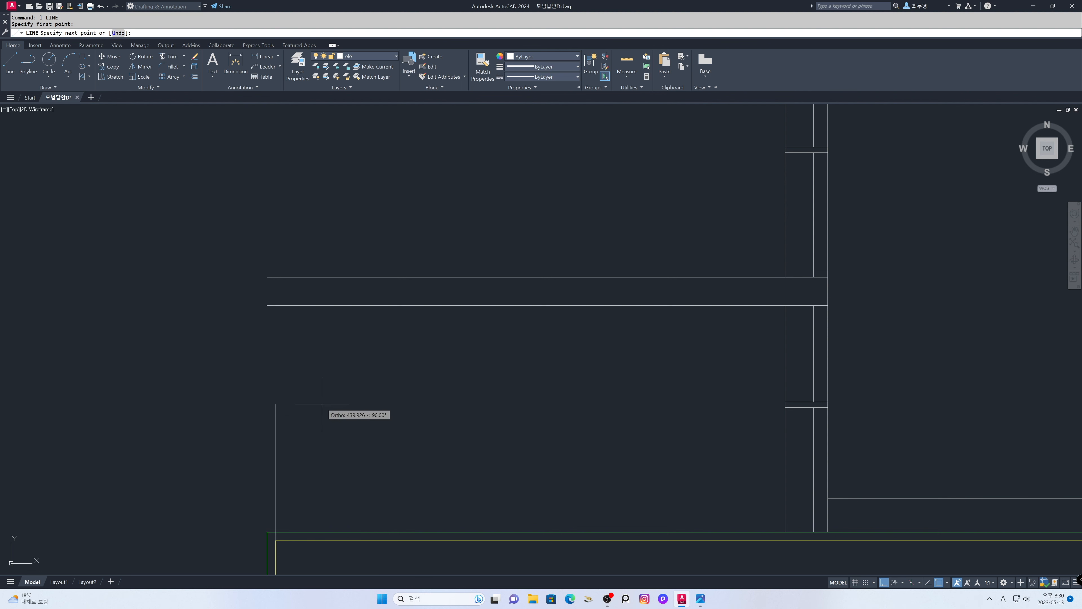
click(331, 243)
key(Return)
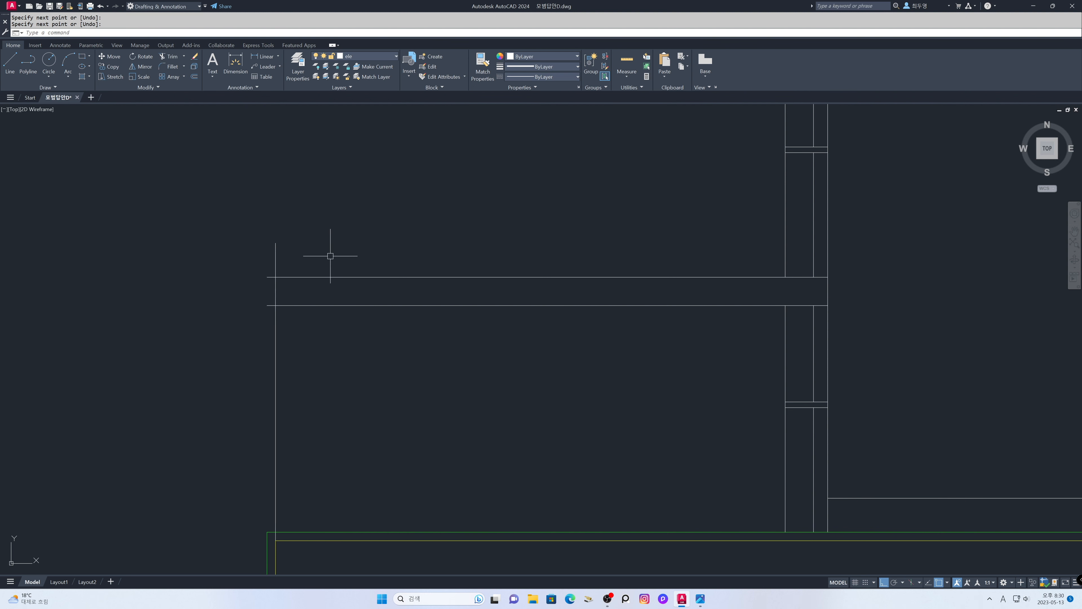
Step: Offset the vertical line 50 toward the house to form the railing post
text(o)
key(Return)
text(5)
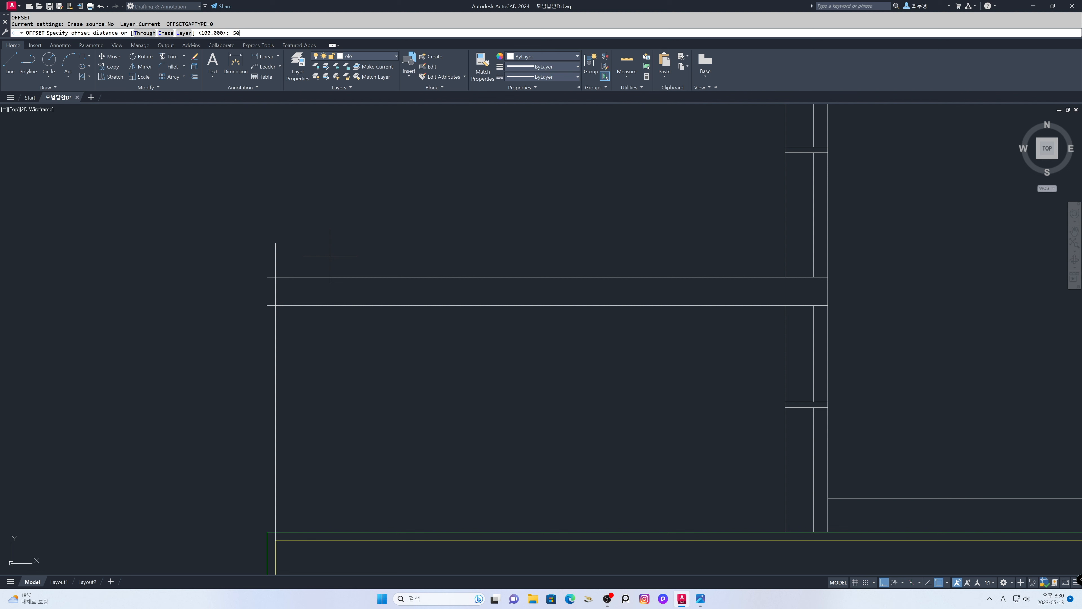
text(0)
key(Return)
click(279, 255)
click(342, 258)
key(Return)
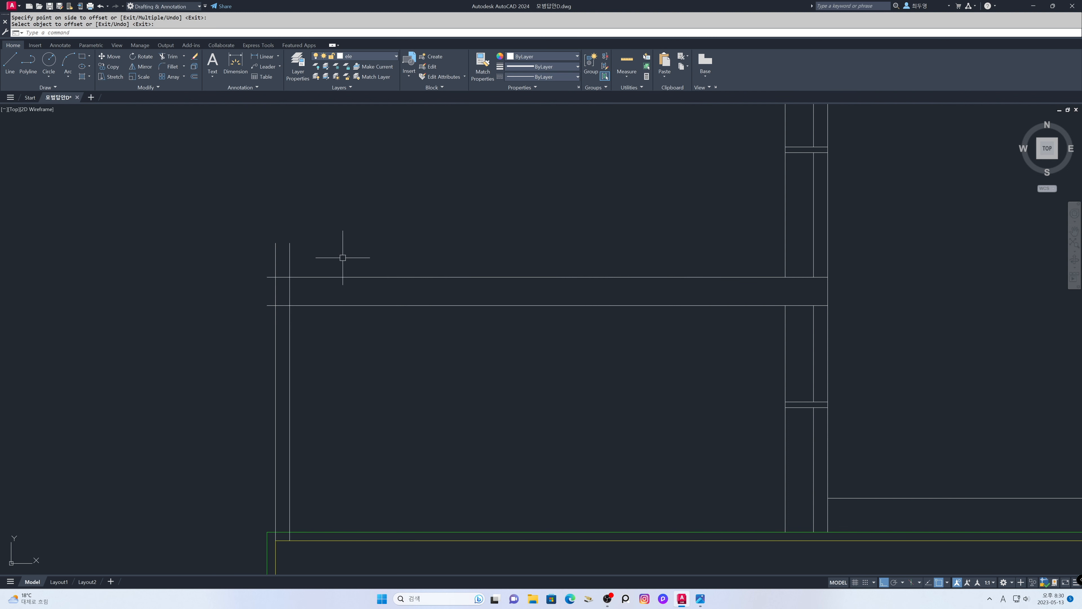
Step: Make the sec layer current and draw a rectangle where the two post lines cross the handrail lines
click(366, 56)
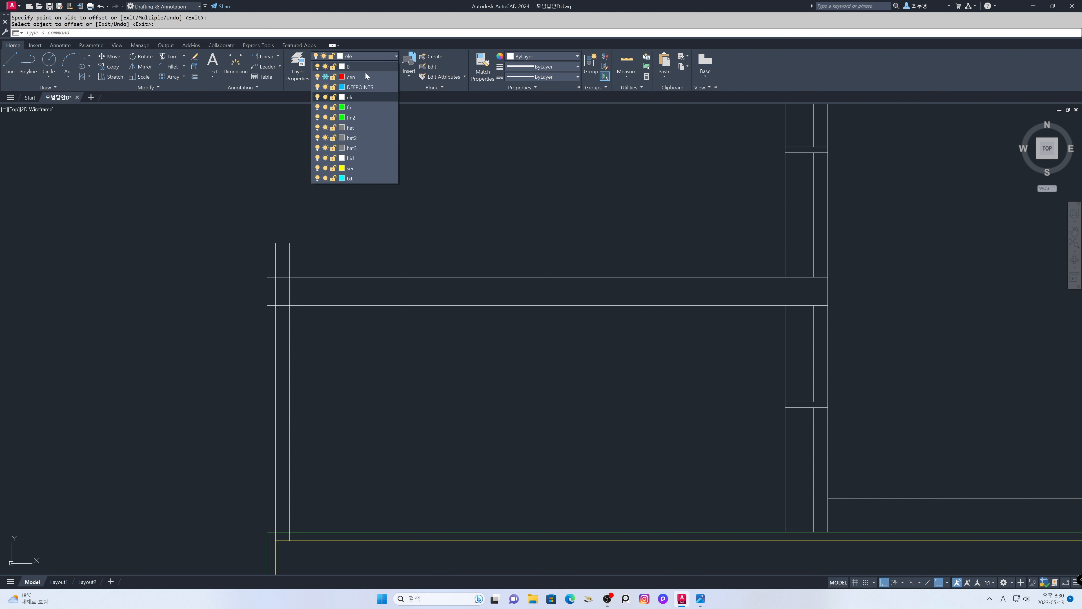
click(359, 169)
text(rec)
key(Return)
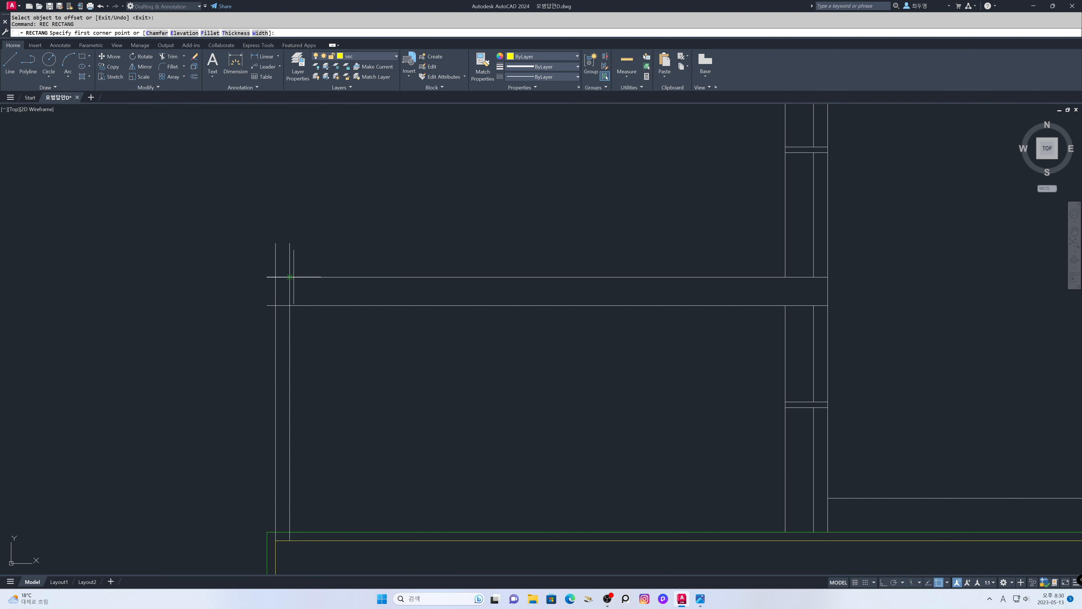
click(276, 277)
click(289, 305)
key(Return)
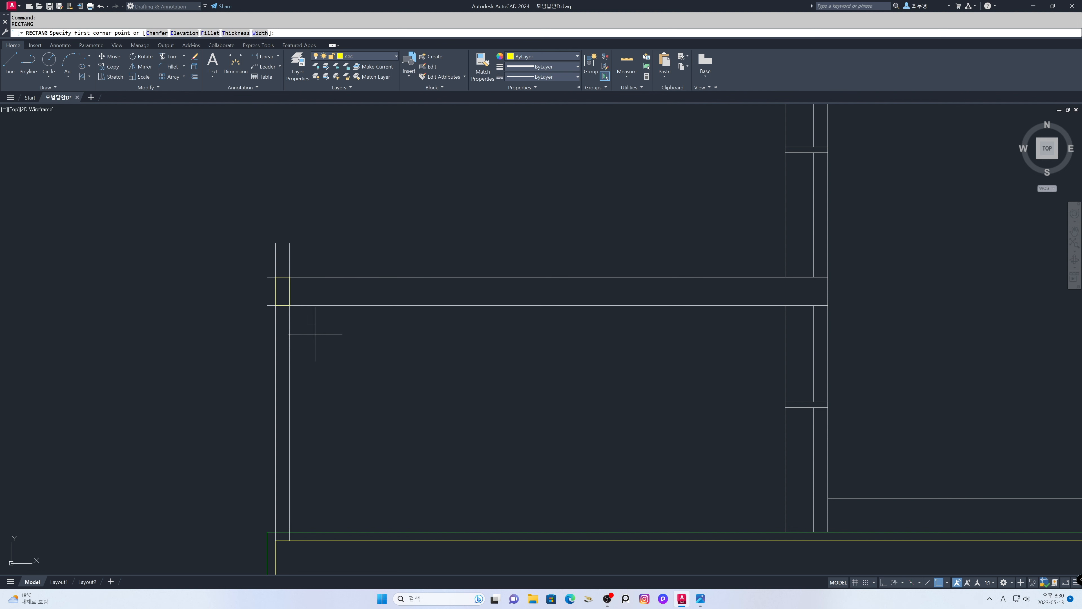
key(Escape)
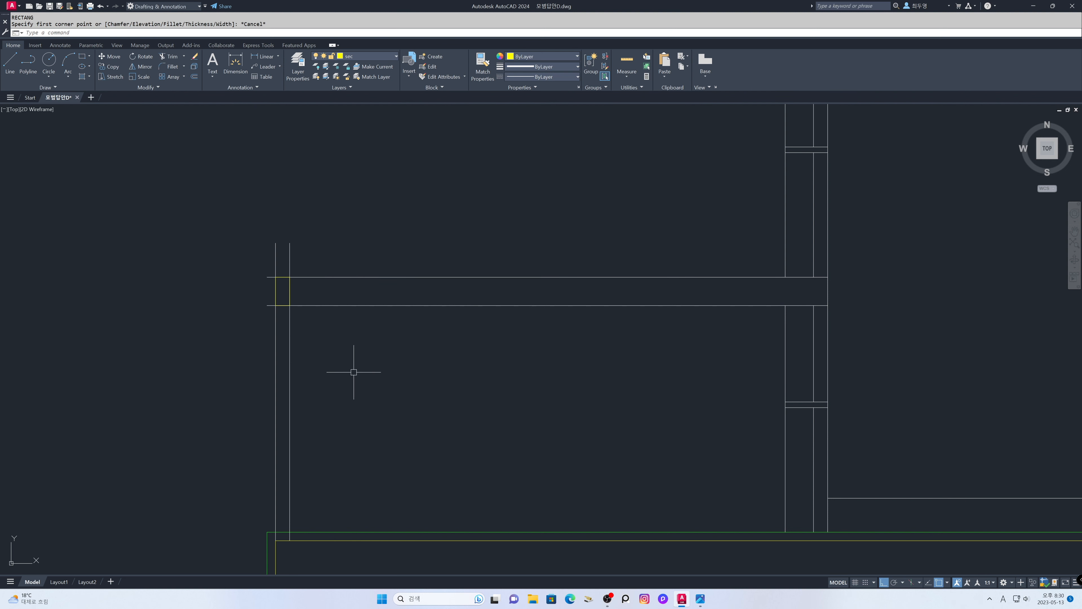
Step: Stretch the upper ends of both post lines down to the underside of the handrail section rectangle
text(s)
key(Return)
click(319, 249)
click(274, 230)
key(Return)
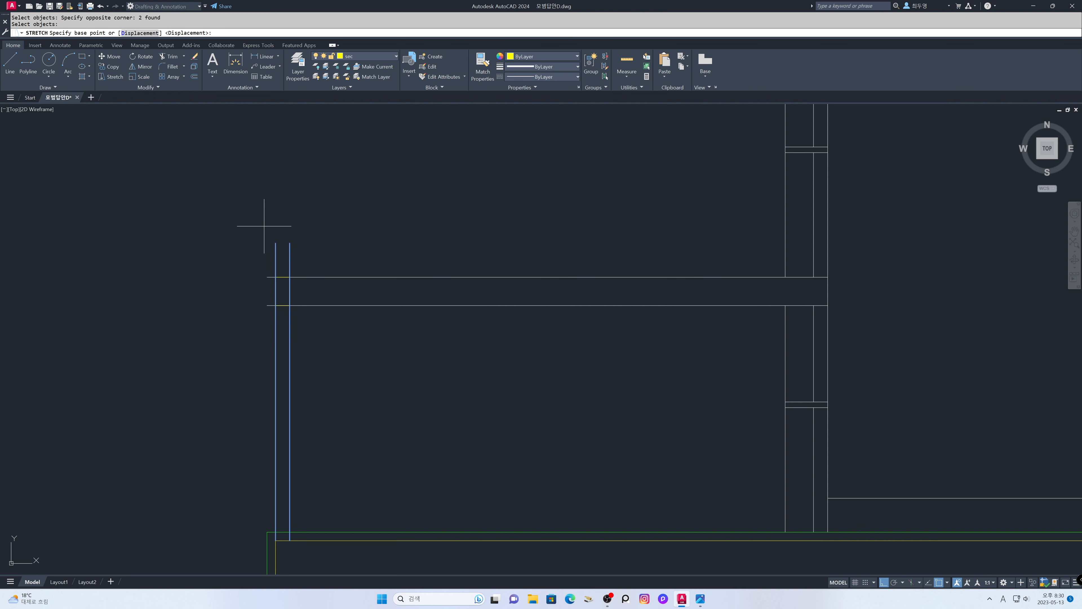
click(275, 277)
click(276, 305)
Step: Stretch the outer ends of both handrail lines back to the rectangle's outer edge
key(Return)
click(272, 314)
click(260, 267)
key(Return)
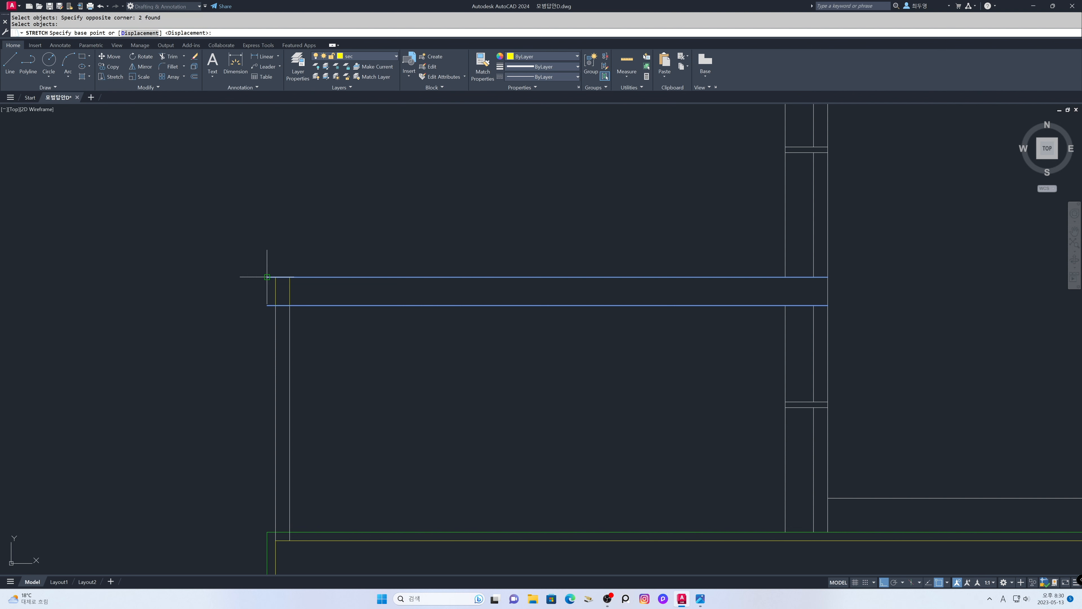
click(266, 277)
click(276, 277)
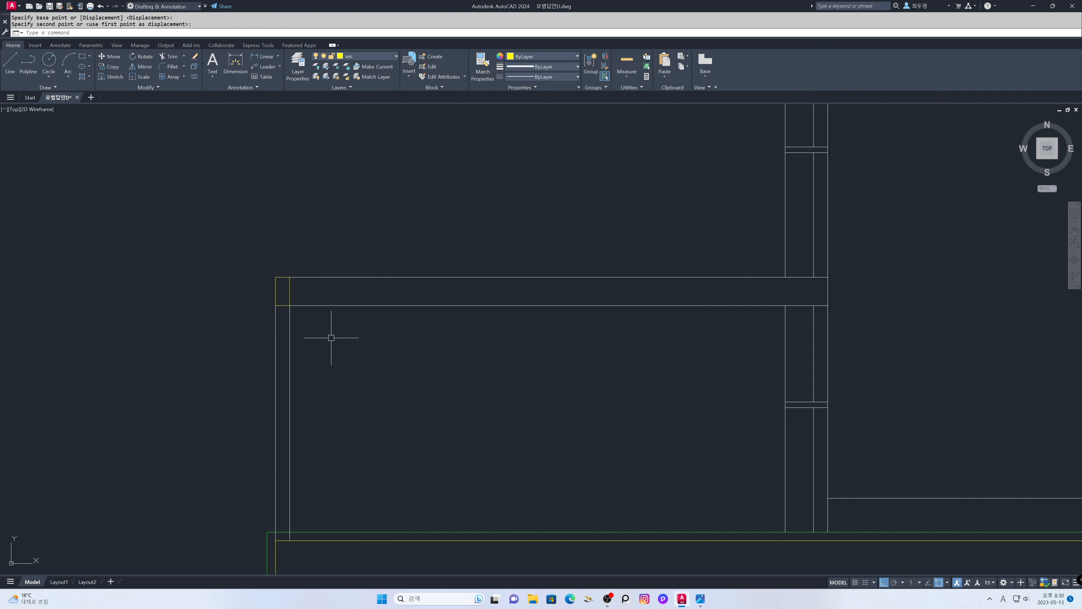
key(Escape)
click(375, 346)
click(345, 249)
click(342, 379)
click(242, 346)
key(Escape)
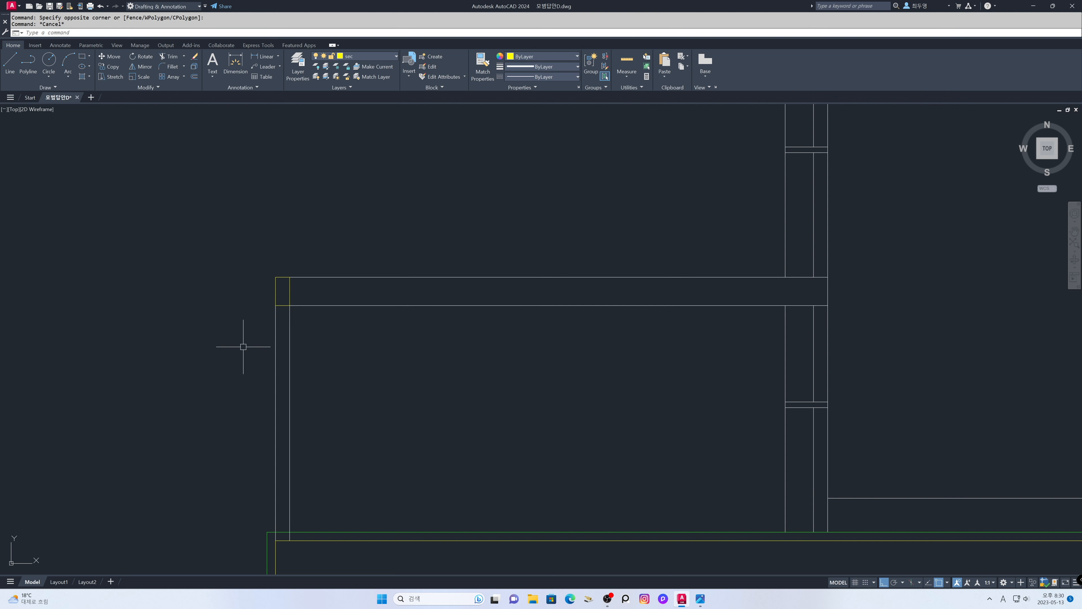
Step: Trim the lower ends of both railing post lines at the terrace floor's top line
text(tr)
key(Return)
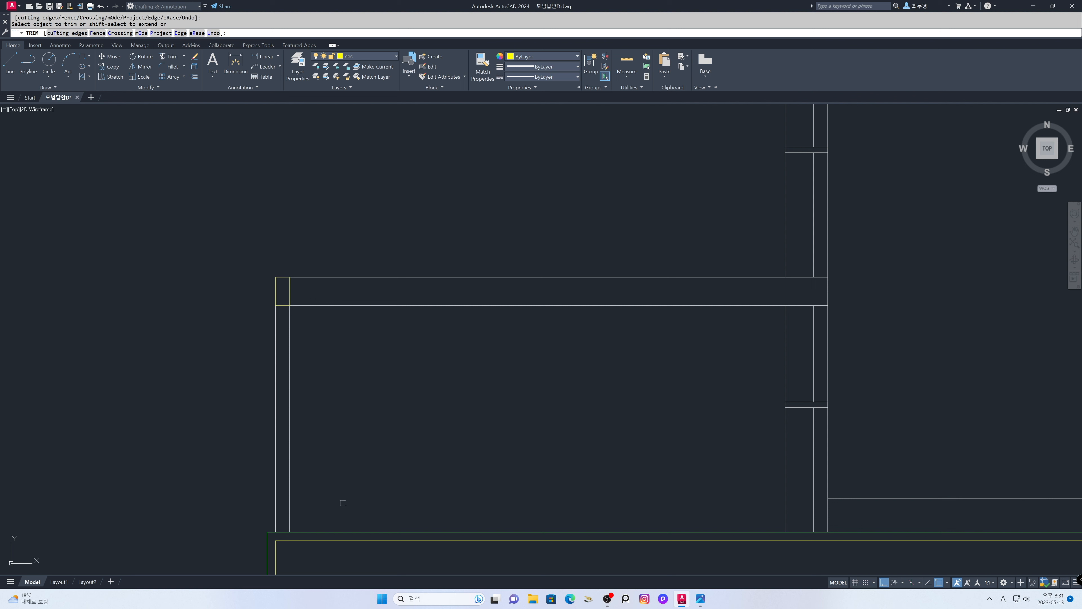
Step: Offset both railing post lines 10 inward to form a narrower shaft between them
key(Return)
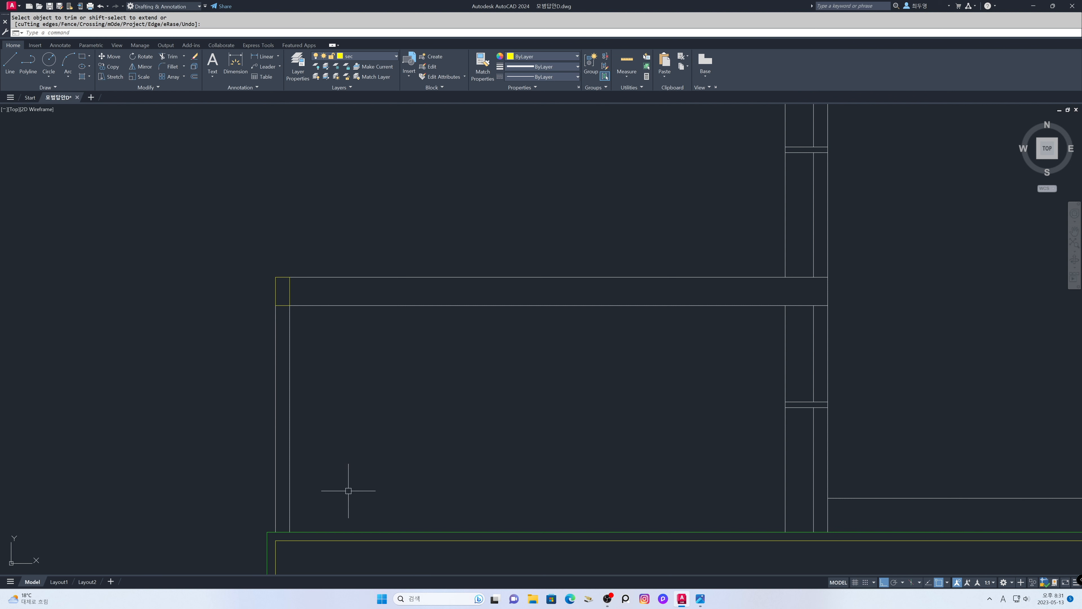
text(o)
key(Return)
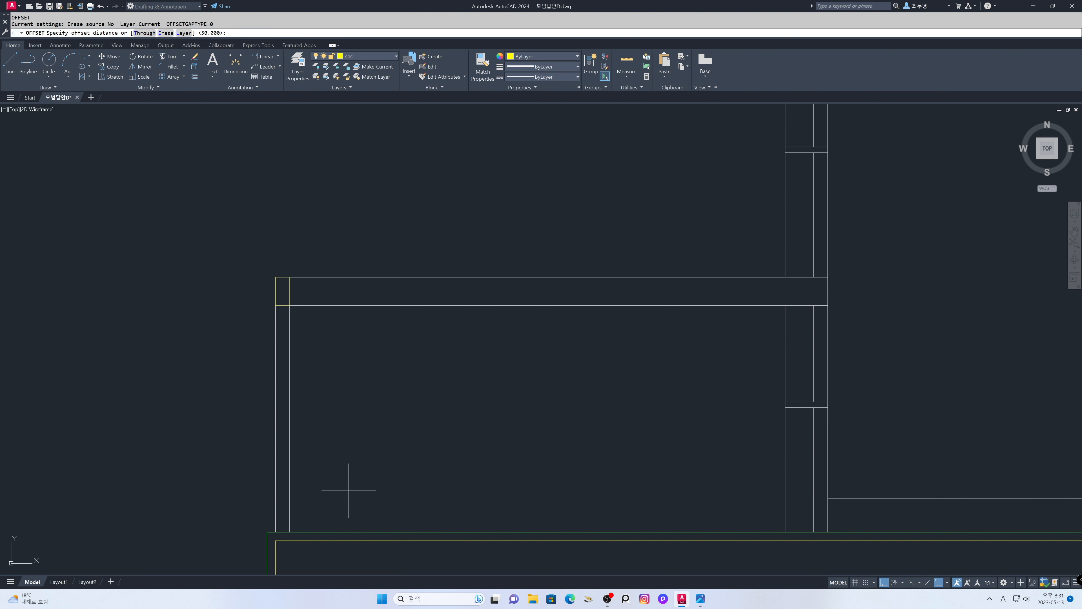
text(10)
key(Return)
click(290, 455)
click(268, 452)
click(275, 450)
click(290, 450)
key(Return)
Step: Move the two inner post lines to the ele layer and make ele the current layer
click(287, 442)
click(279, 442)
click(369, 60)
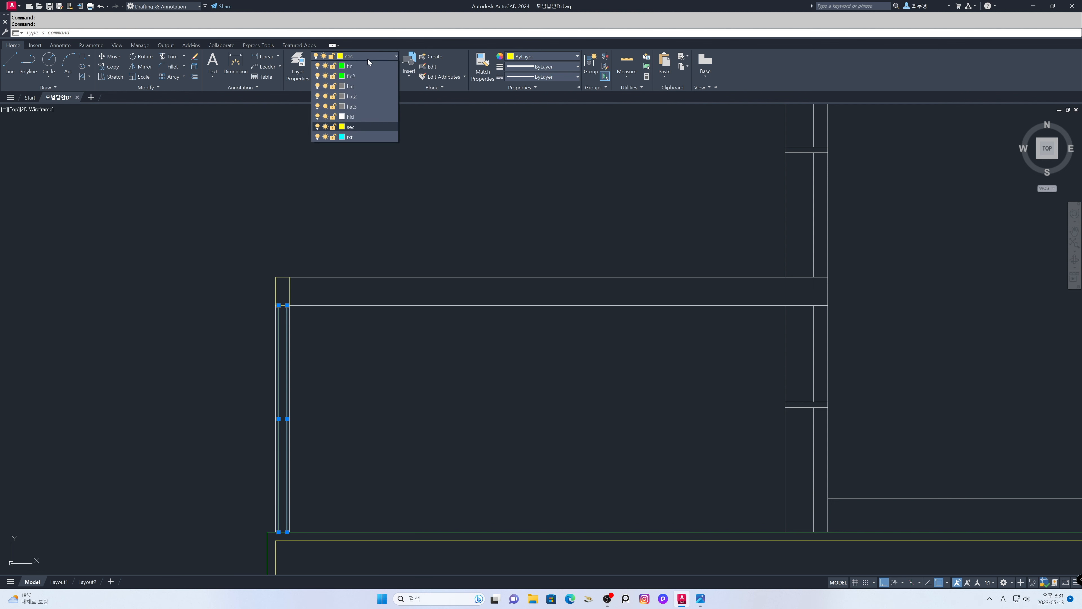
click(360, 97)
key(Escape)
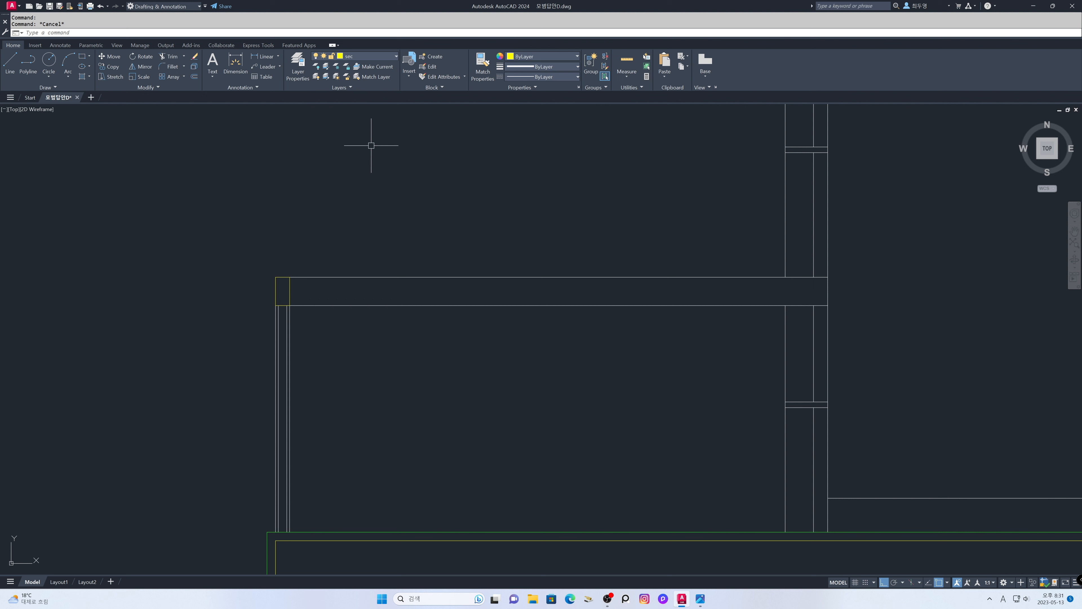
click(369, 60)
click(363, 97)
key(Escape)
Step: Offset the terrace floor's top line 20 upward
text(o)
key(Return)
text(20)
key(Return)
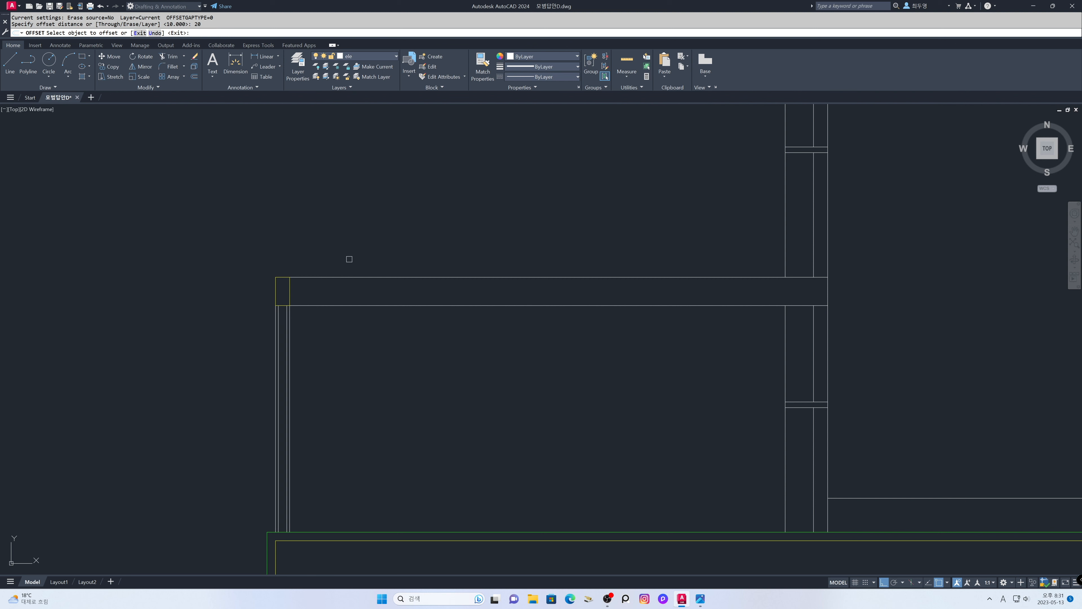
click(340, 532)
click(347, 491)
key(Return)
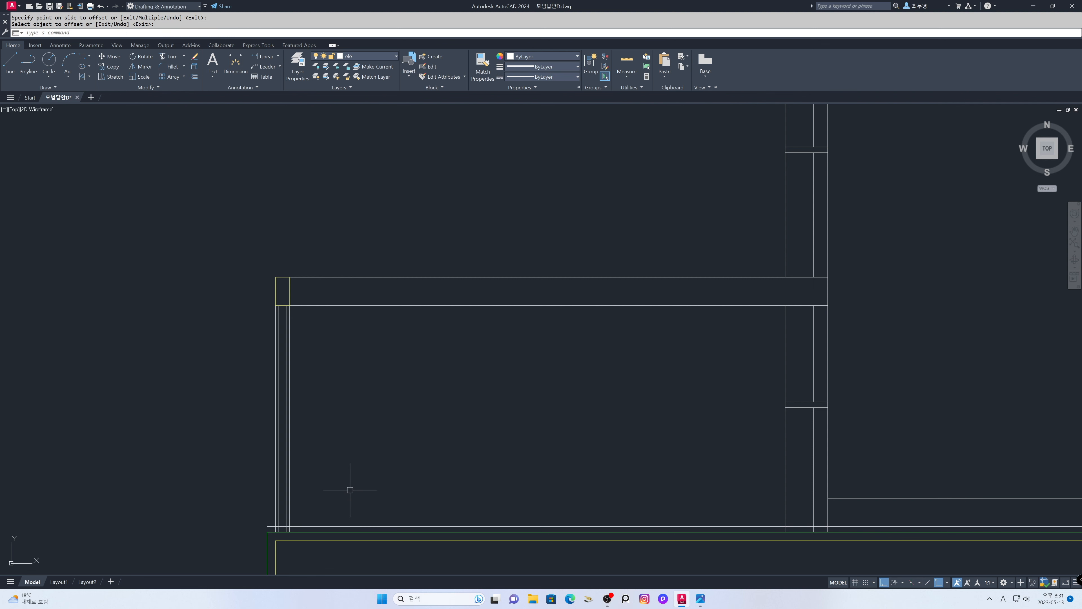
Step: Trim the raised floor line outside the post and the outermost post line above it, using the base-area lines as cutting edges
text(z)
key(Return)
click(246, 489)
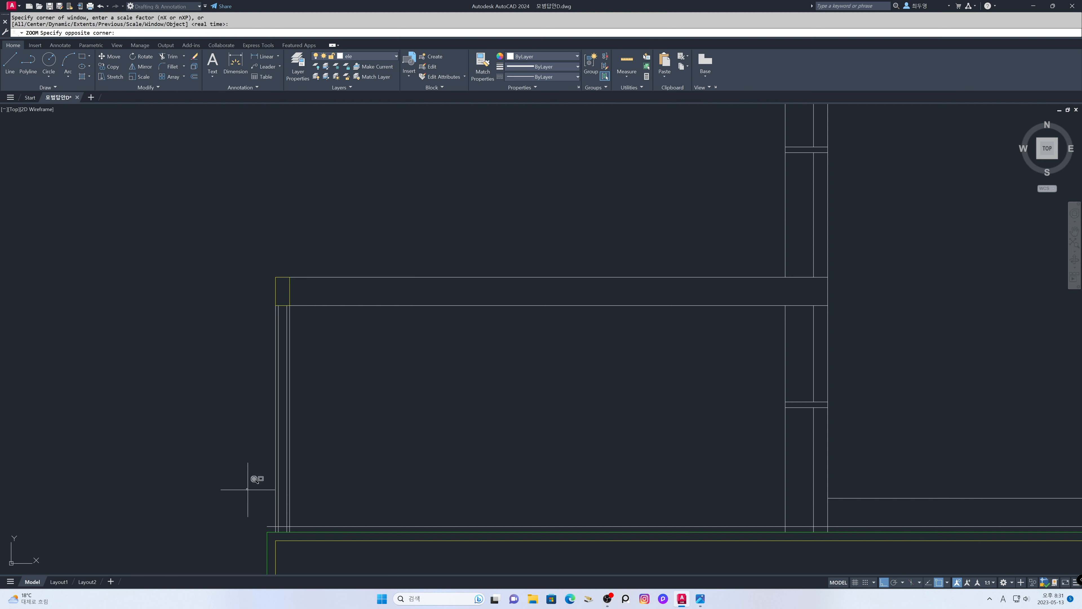
click(323, 550)
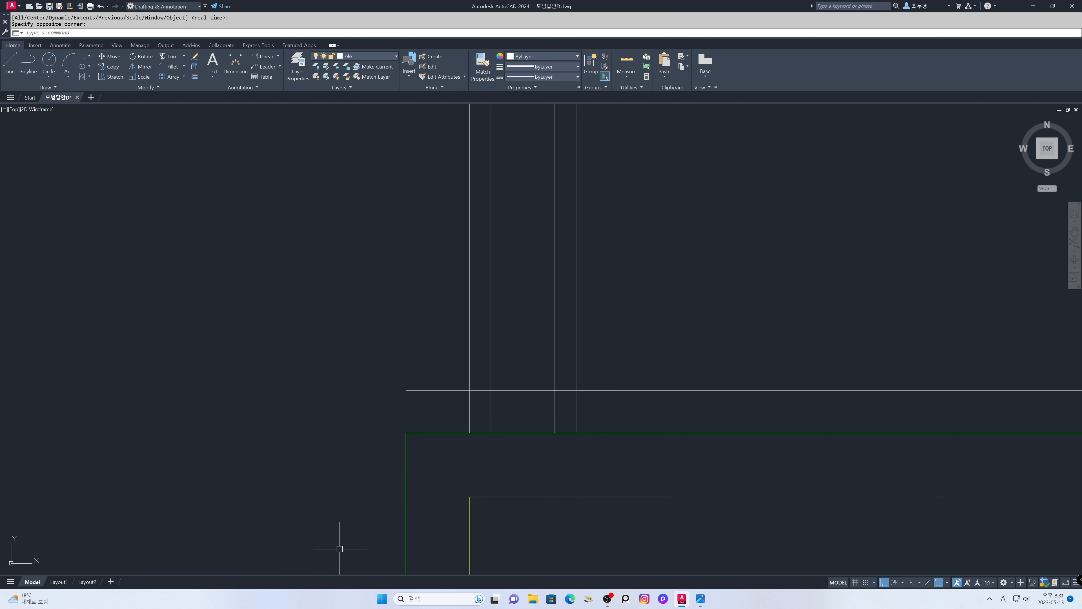
text(tr)
key(Return)
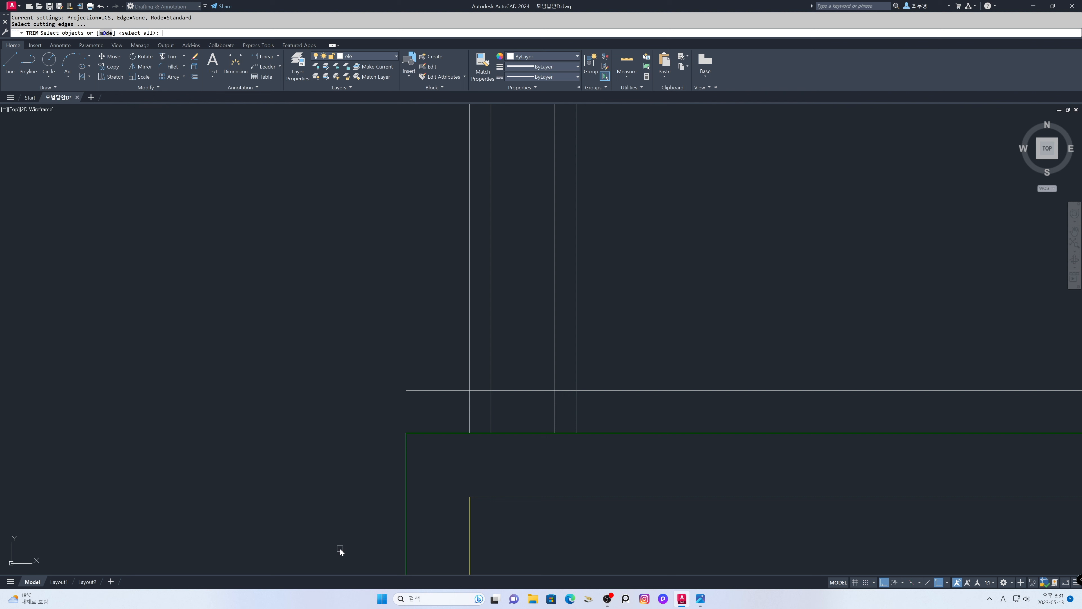
text(t)
key(Return)
click(616, 419)
click(559, 382)
key(Return)
click(447, 357)
click(423, 402)
click(449, 353)
click(476, 370)
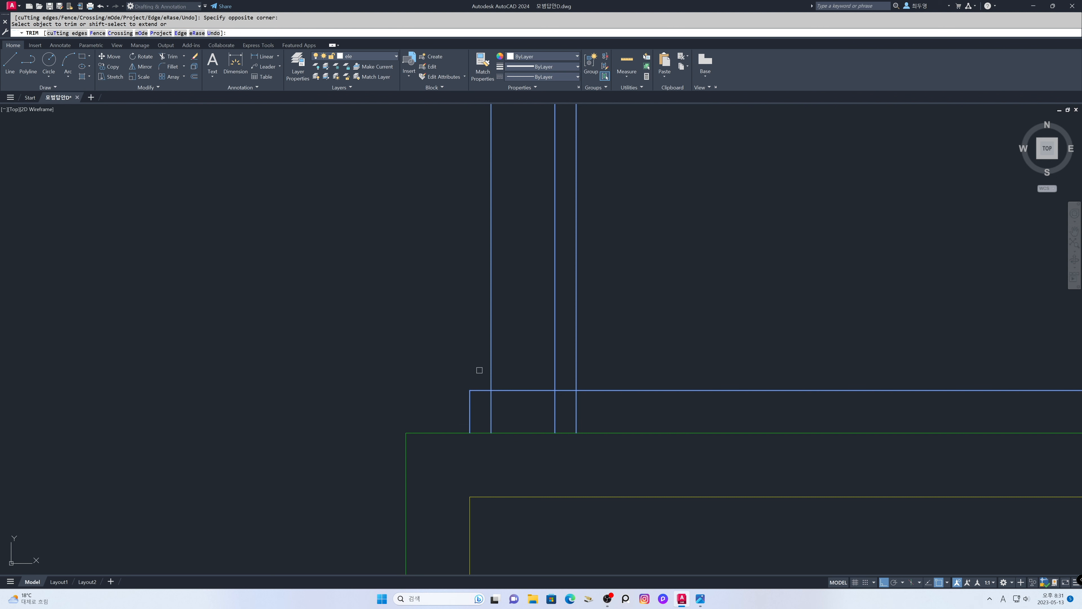
Step: Trim the shaft lines below the base's top edge, plus the post line above it and the floor line beyond it on the inner side
click(481, 402)
click(562, 420)
click(576, 378)
click(587, 391)
key(Return)
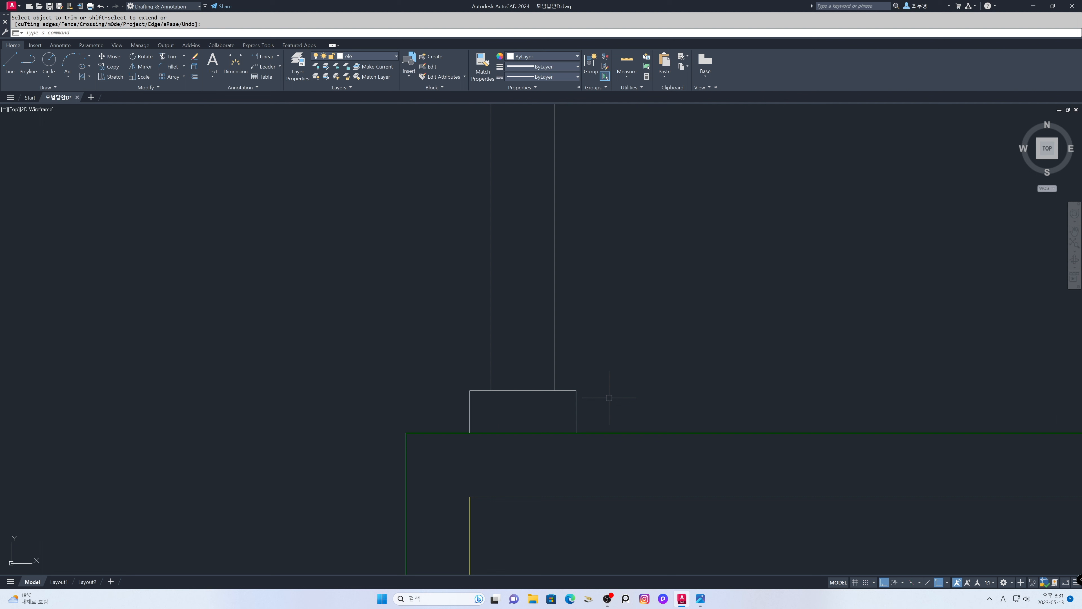
Step: Make a path array of the railing post and its base along the handrail's underside, spaced 300 apart
text(z)
key(Return)
text(p)
key(Return)
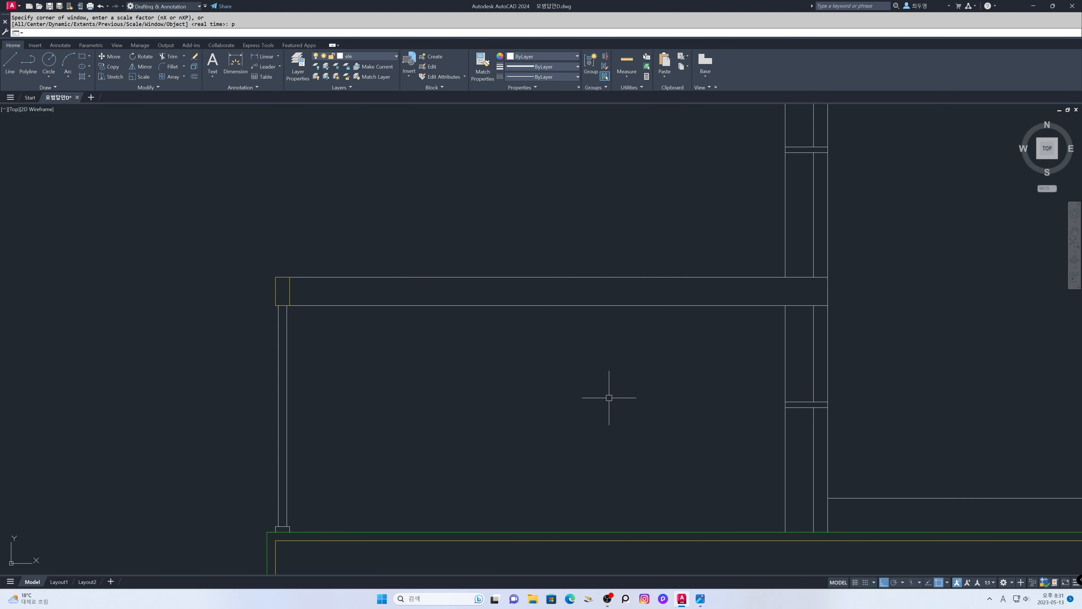
text(ar)
key(Return)
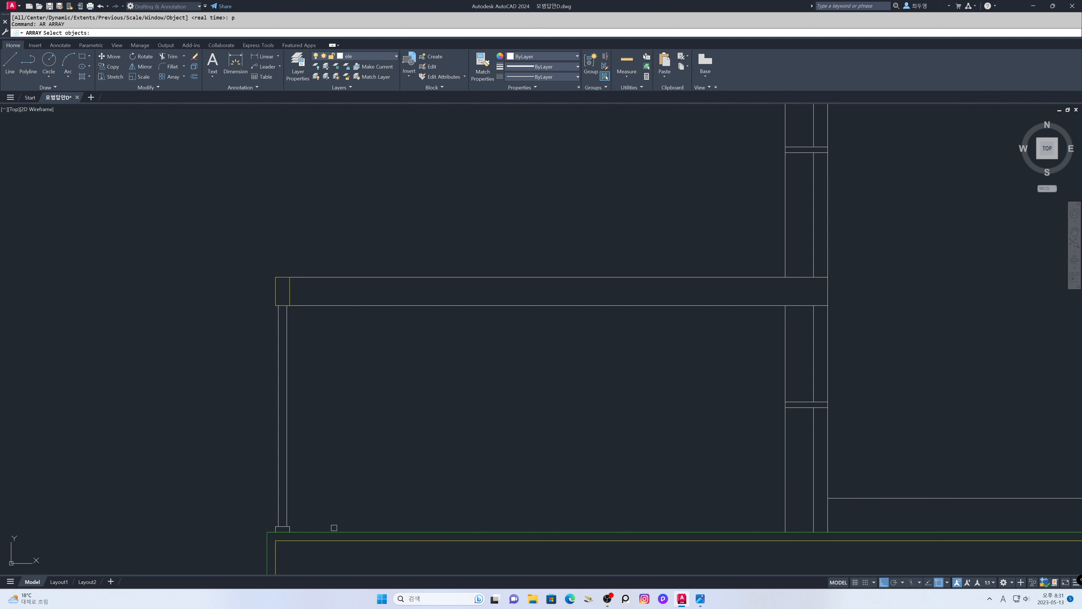
click(334, 528)
click(214, 310)
key(Return)
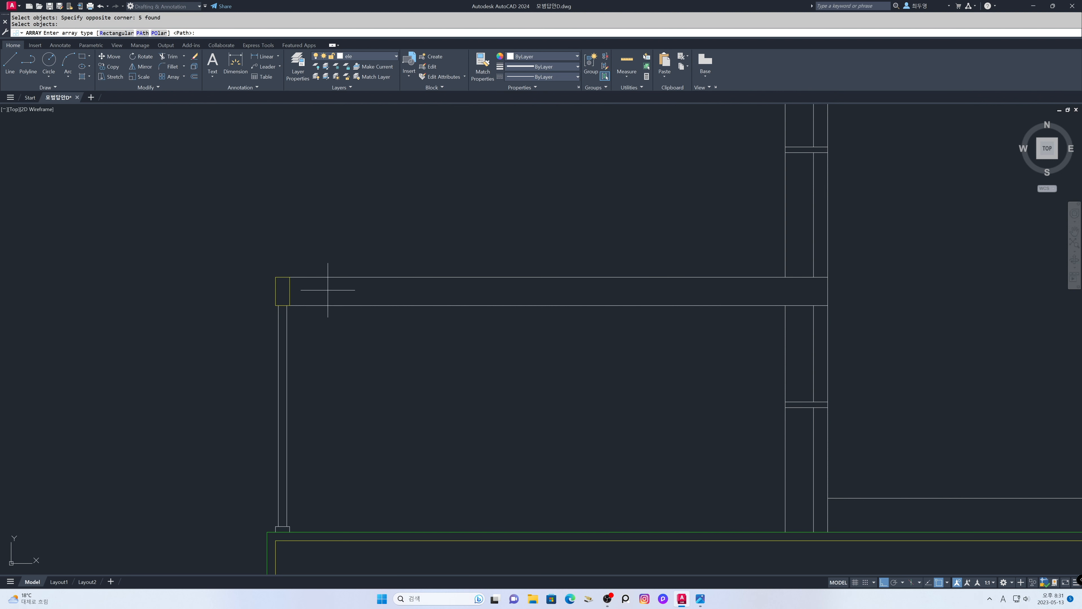
key(Return)
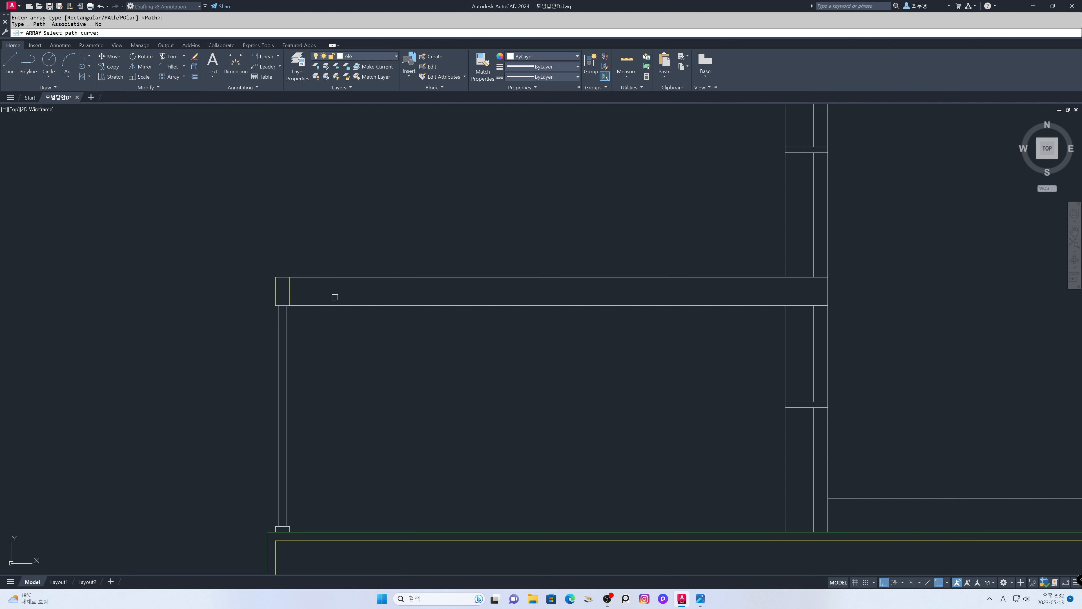
click(335, 305)
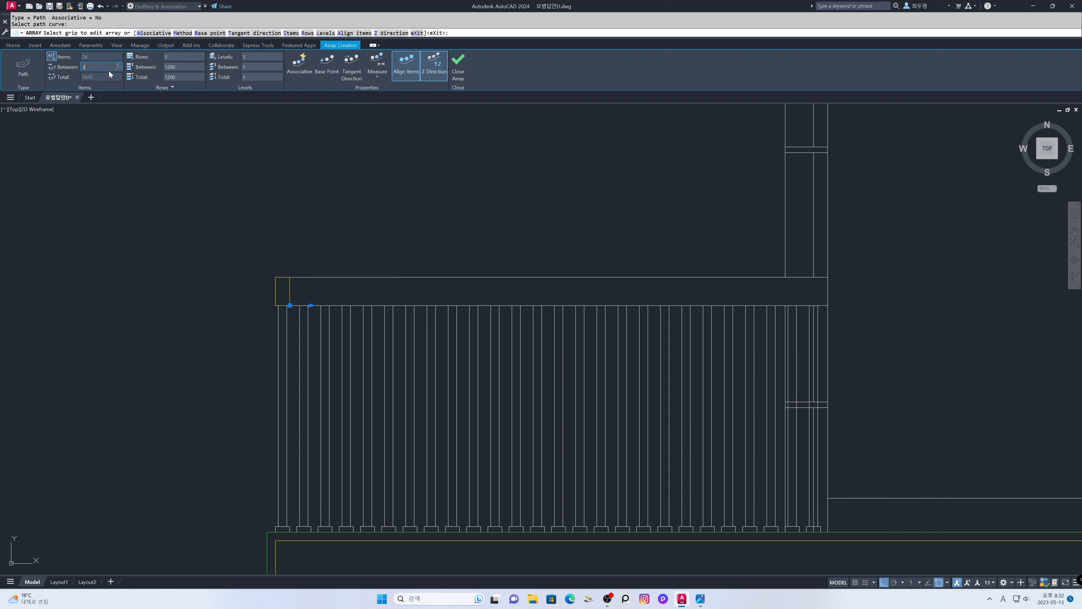
key(Return)
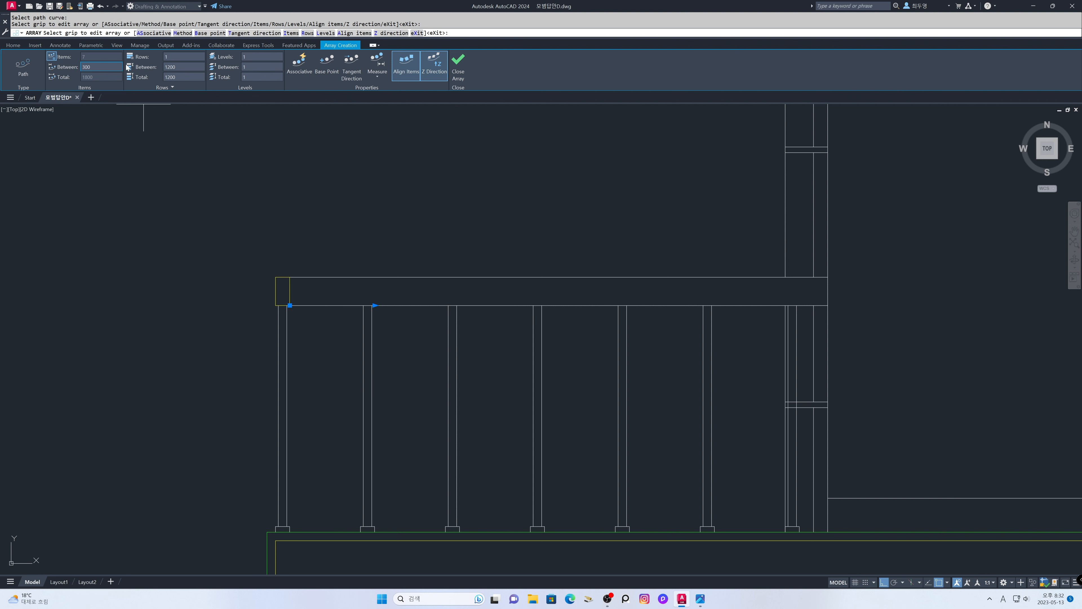
click(457, 69)
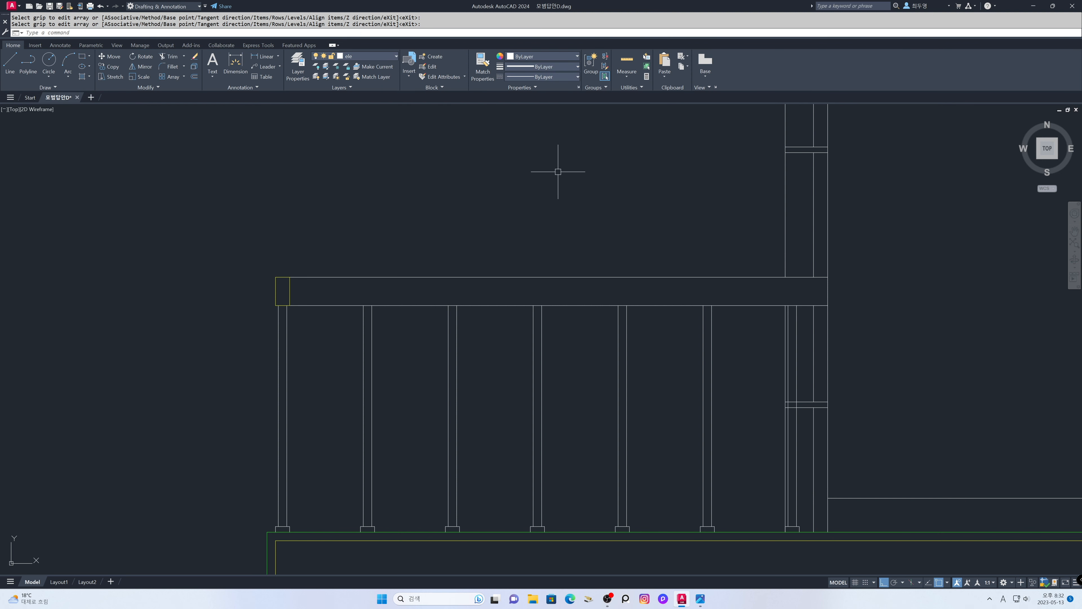
Step: Trim the downpipe bracket lines where they pass through the last railing post
text(z)
key(Return)
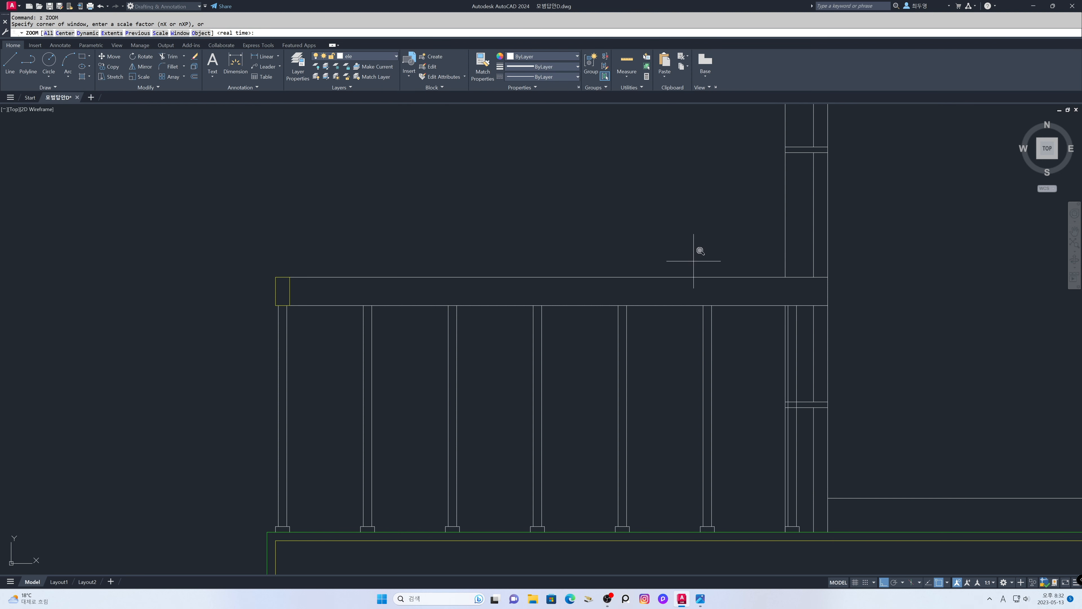
click(695, 267)
click(924, 536)
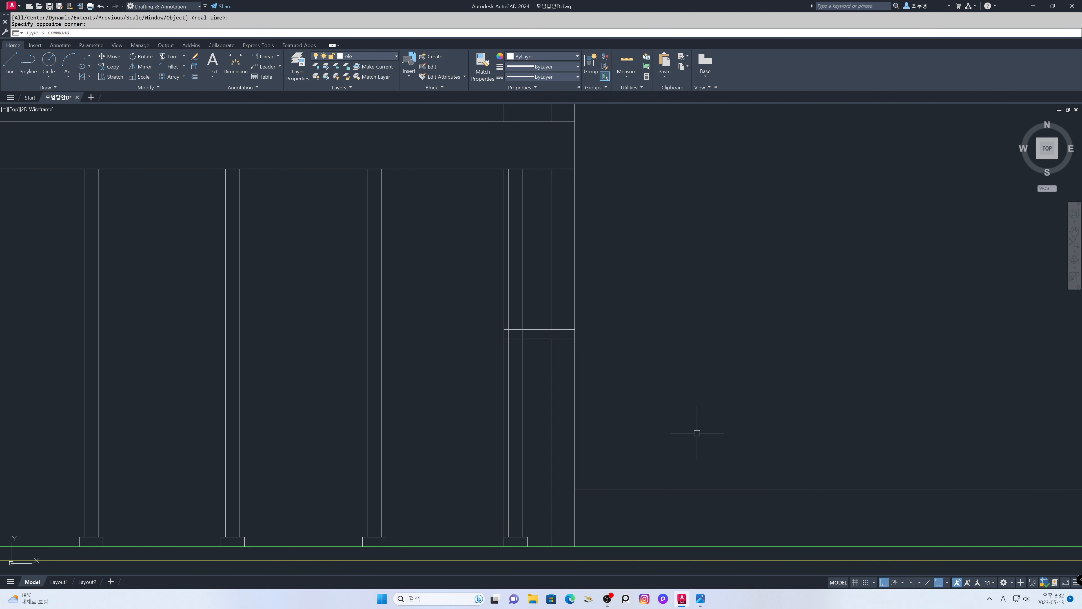
text(tr)
key(space)
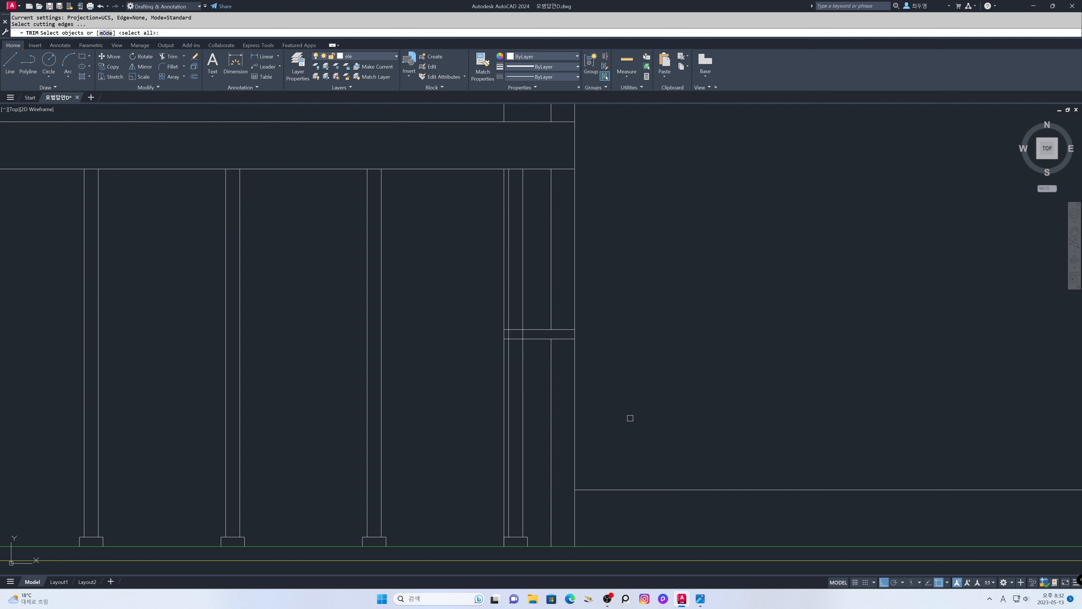
click(518, 354)
click(512, 323)
key(space)
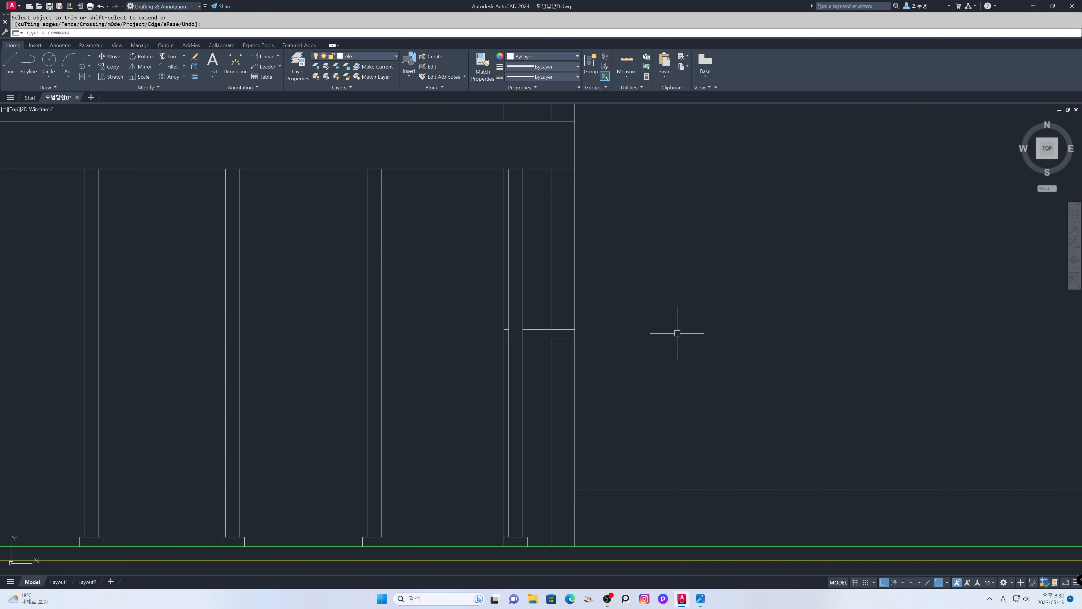
Step: Return to the overall view of the section and thaw the cen layer
text(z)
key(space)
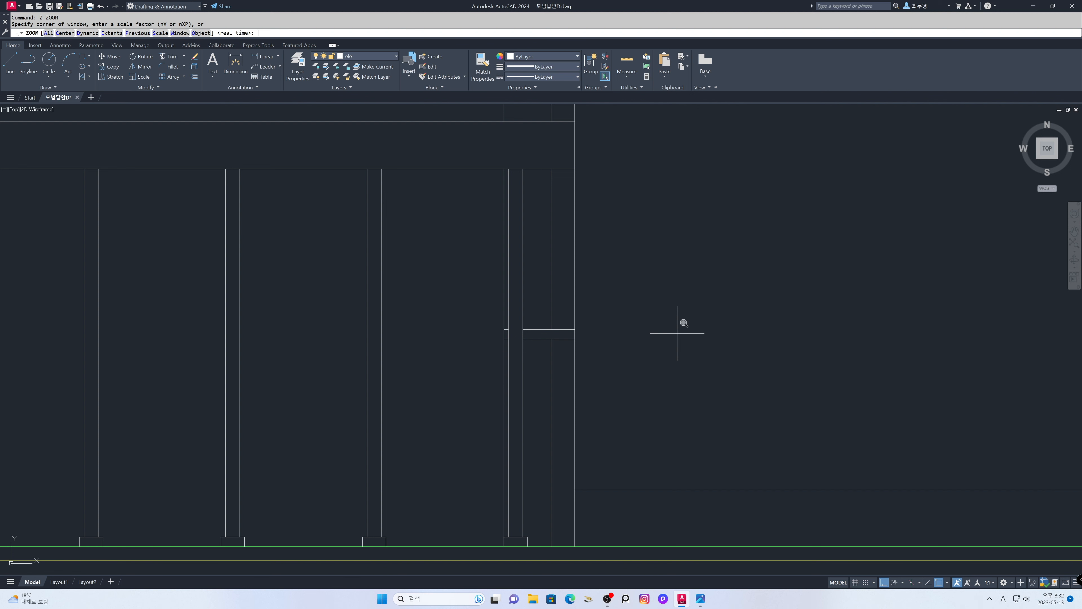
text(p)
key(Return)
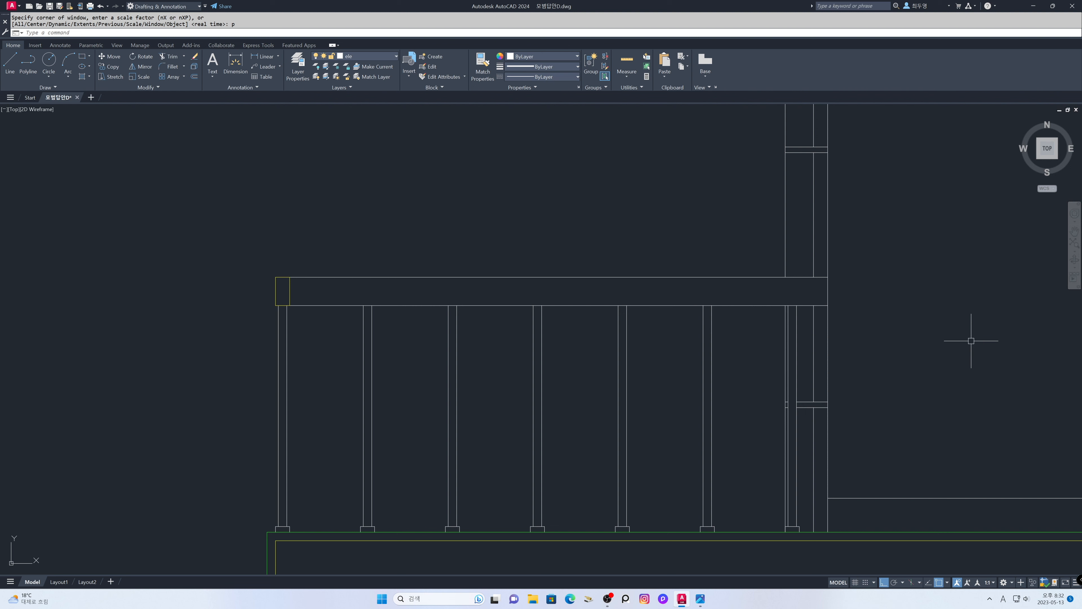
text(z)
key(Return)
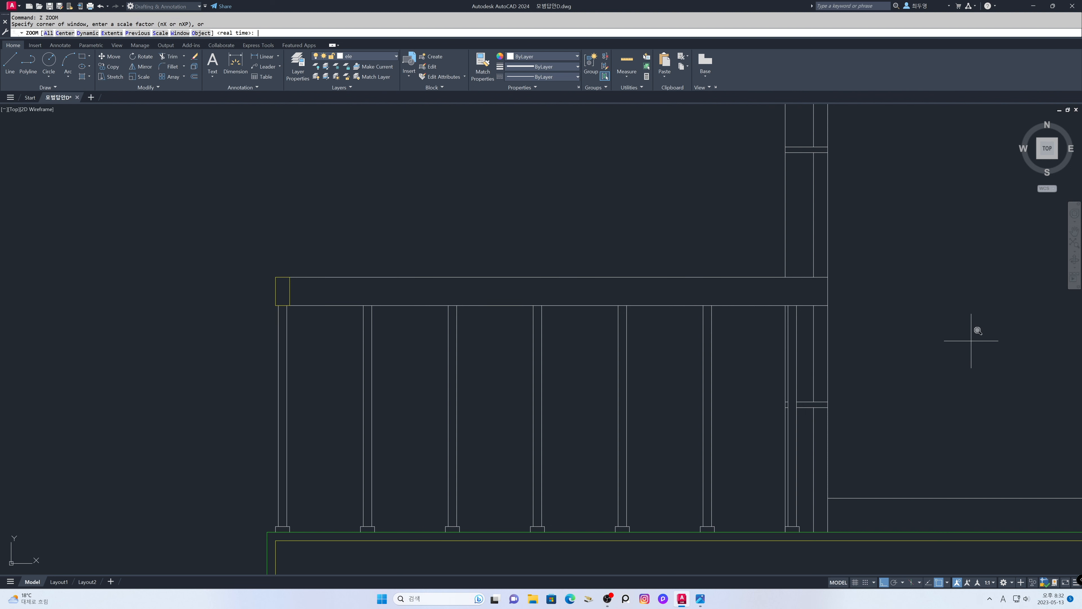
text(p)
key(Return)
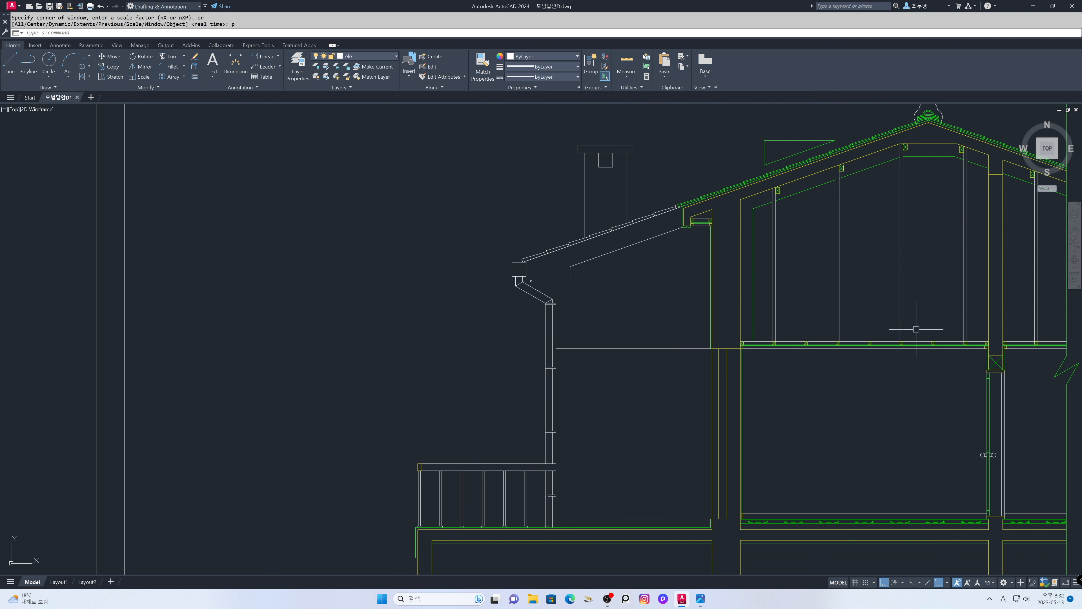
click(394, 58)
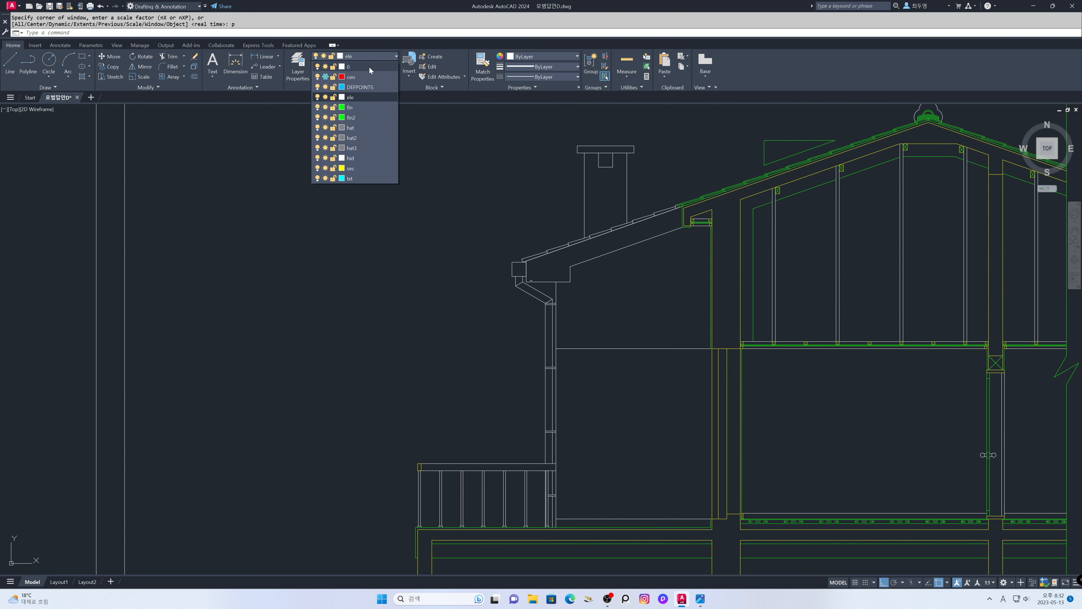
click(325, 77)
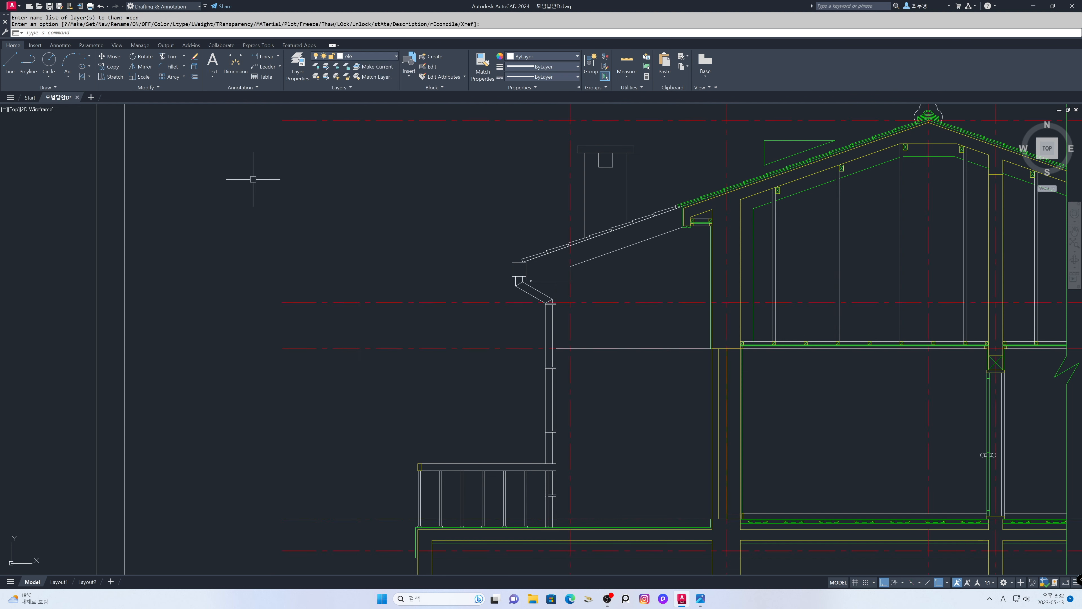
Step: Open the list of layers
click(353, 57)
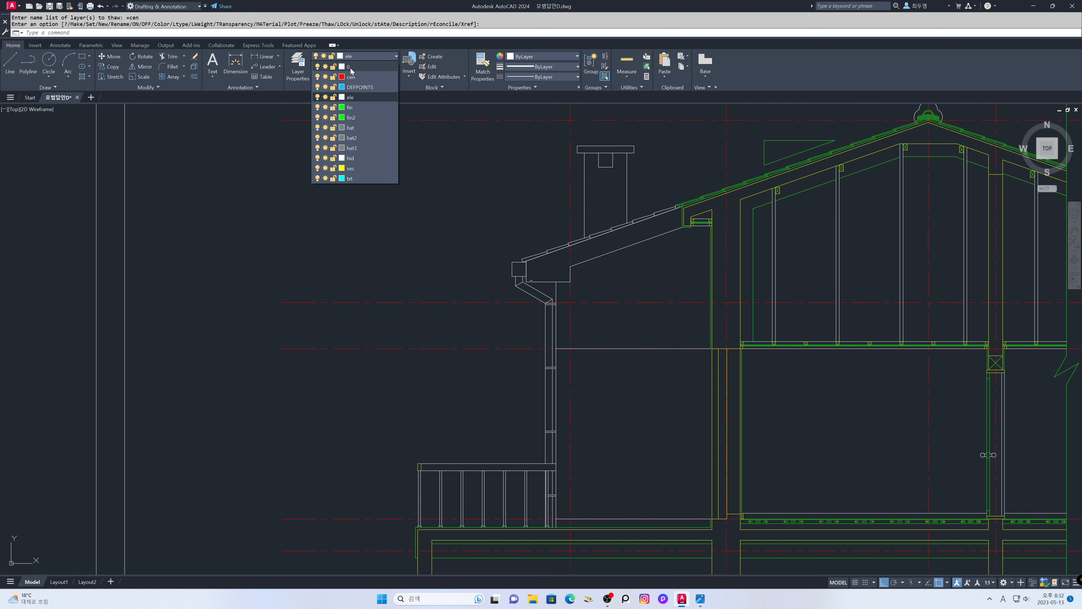